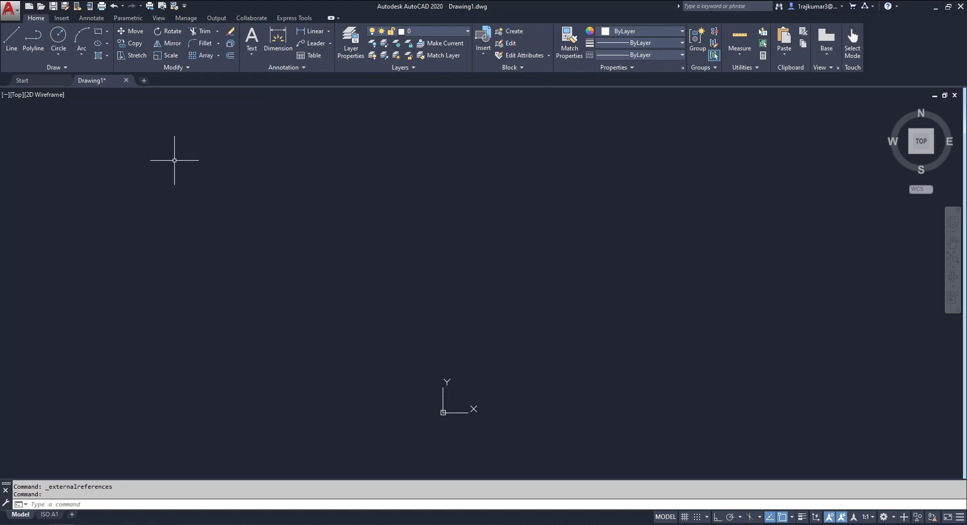
Switch the ribbon to the Insert tab to reach the Block, Reference and Import tools
left_click(63, 19)
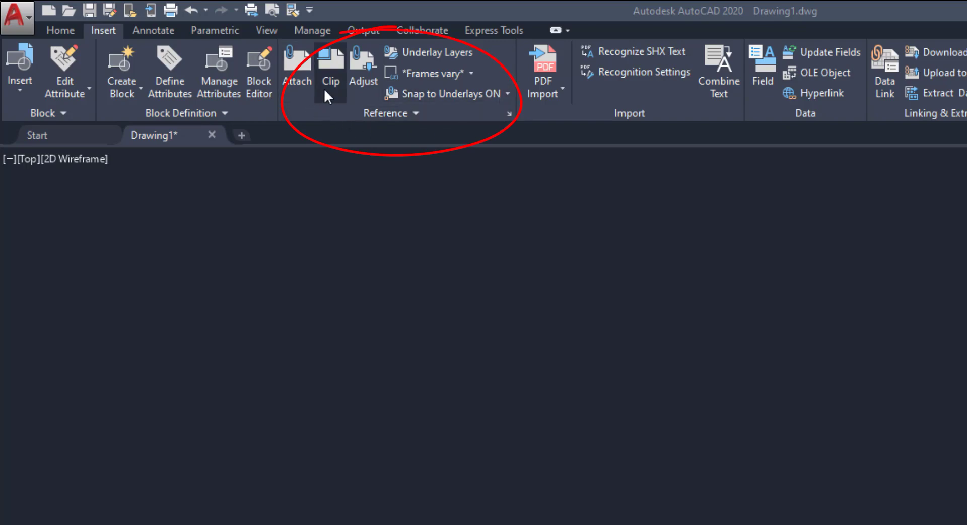
Open and narrow the External References palette, then expand its Attach file-type list
left_click(507, 116)
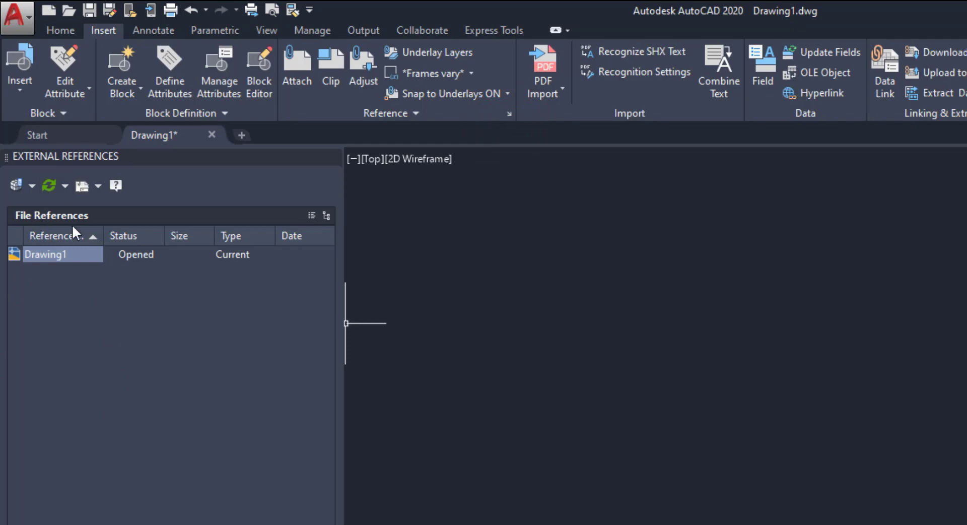
left_click_drag(341, 159, 276, 168)
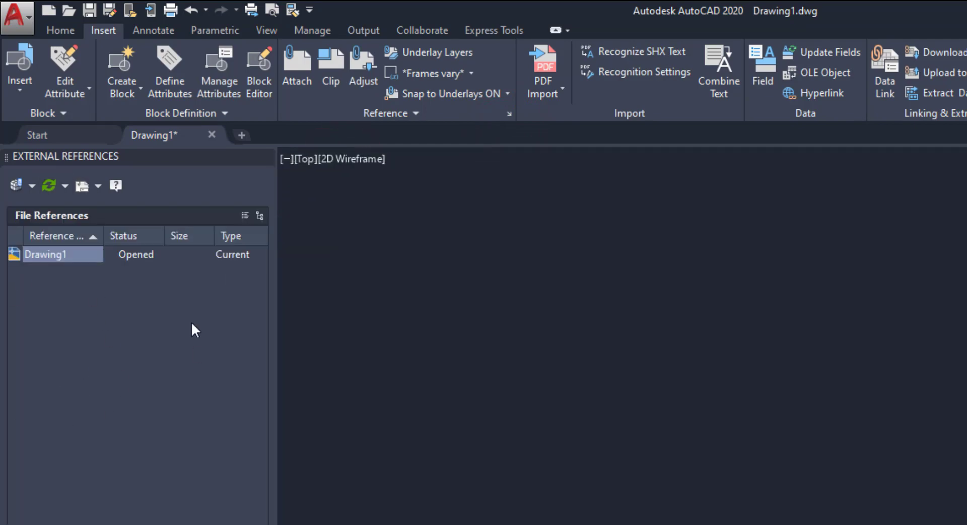
left_click(113, 317)
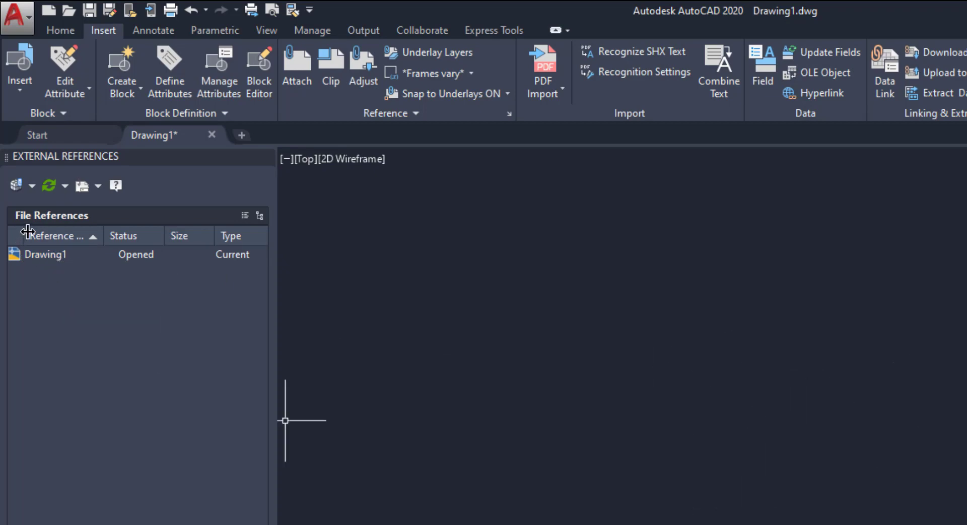
left_click(33, 186)
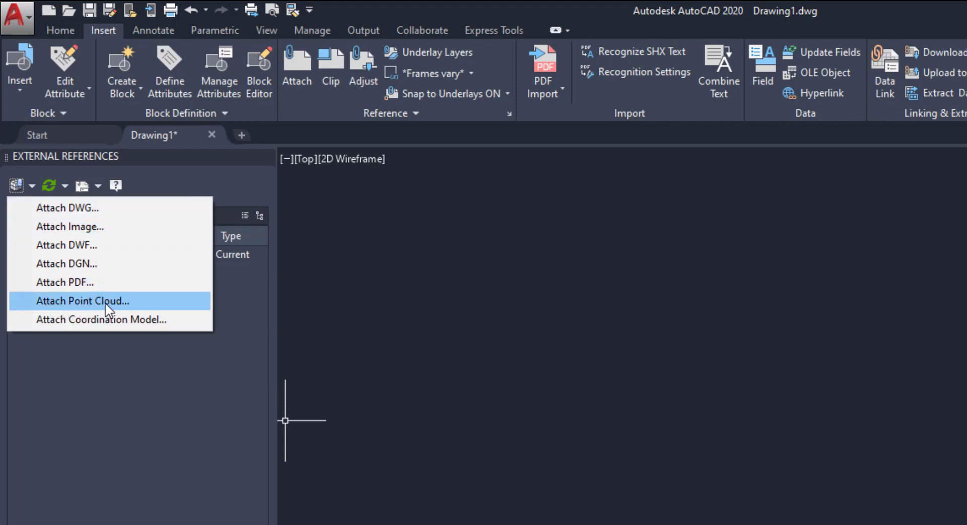
Rename the Desktop file Drawing1 to 'Drawing ref' and pick it as the DWG to attach
left_click(62, 208)
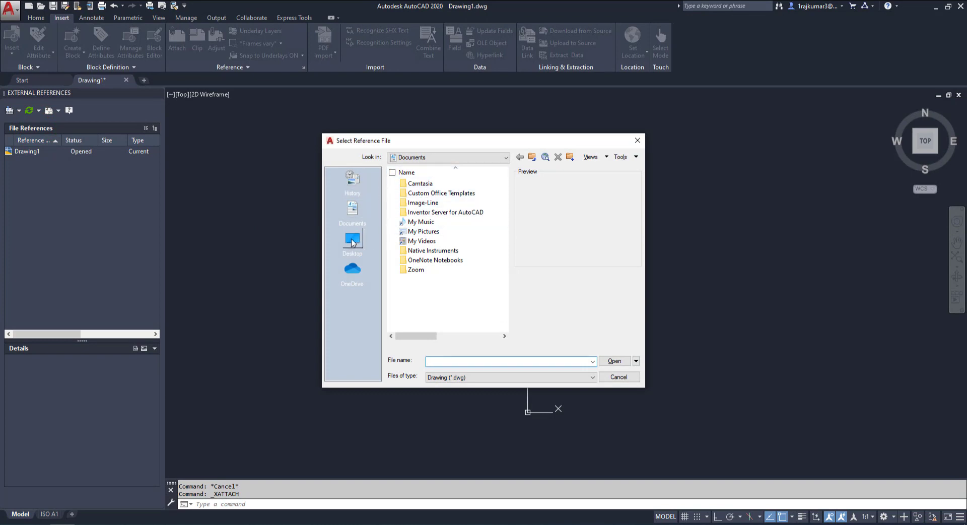
left_click(353, 241)
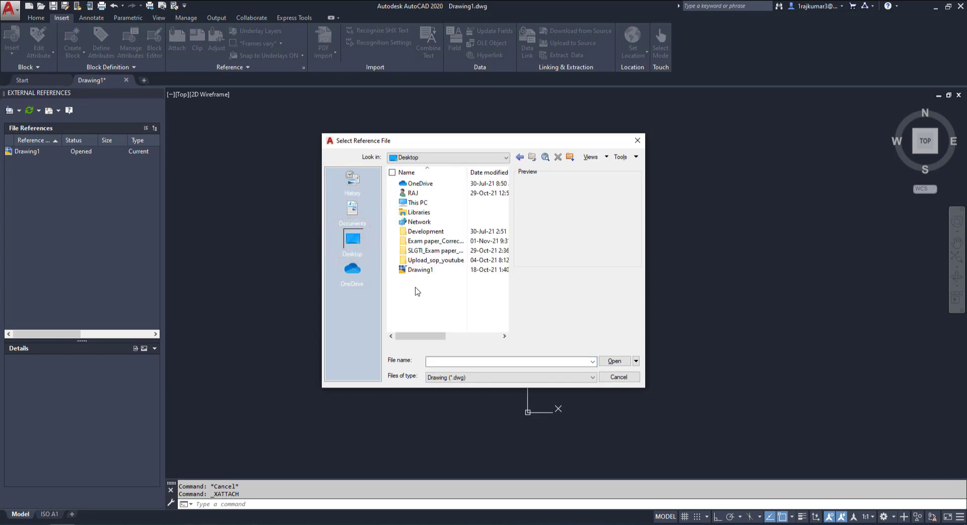
left_click(409, 272)
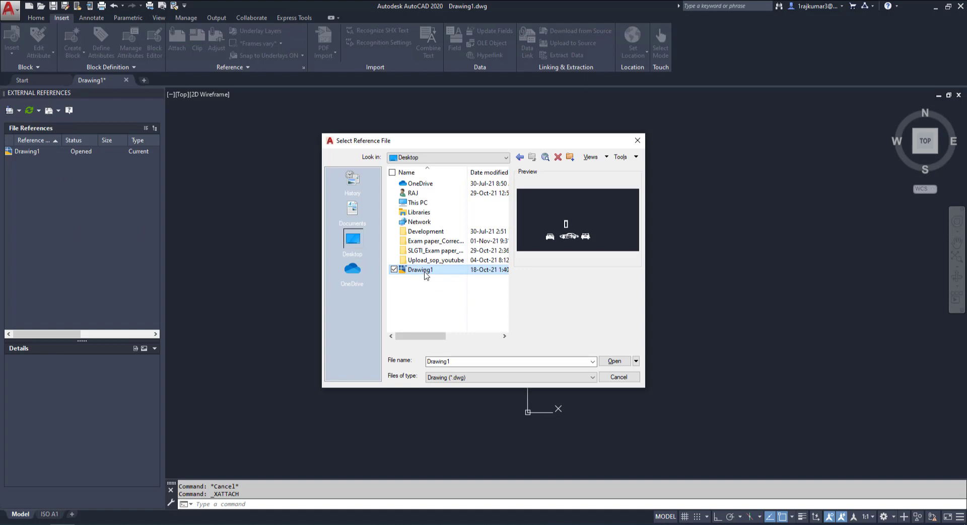
left_click(423, 272)
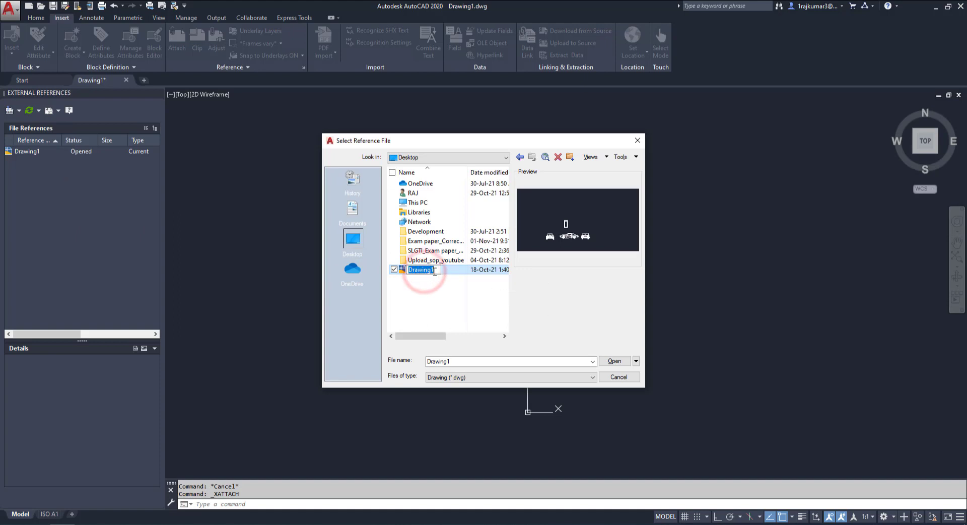
left_click(456, 293)
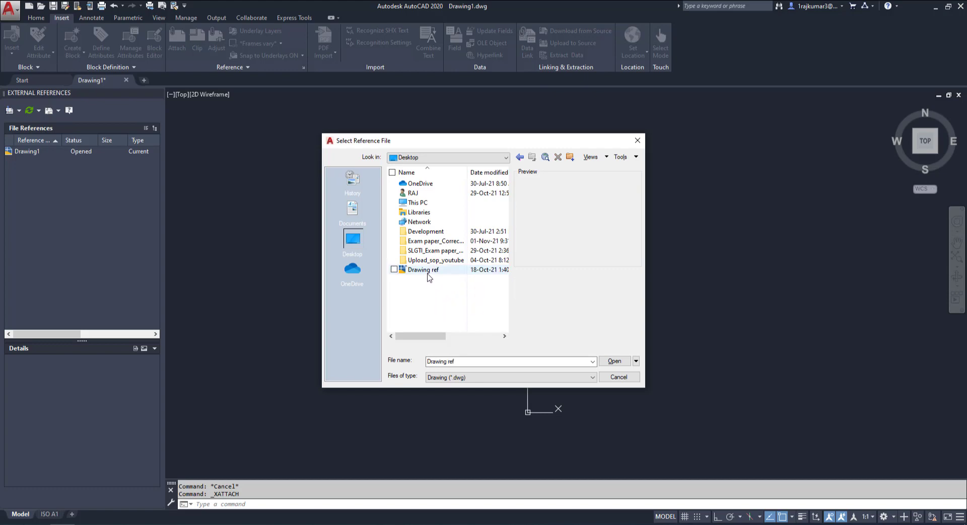
left_click(425, 270)
left_click(624, 361)
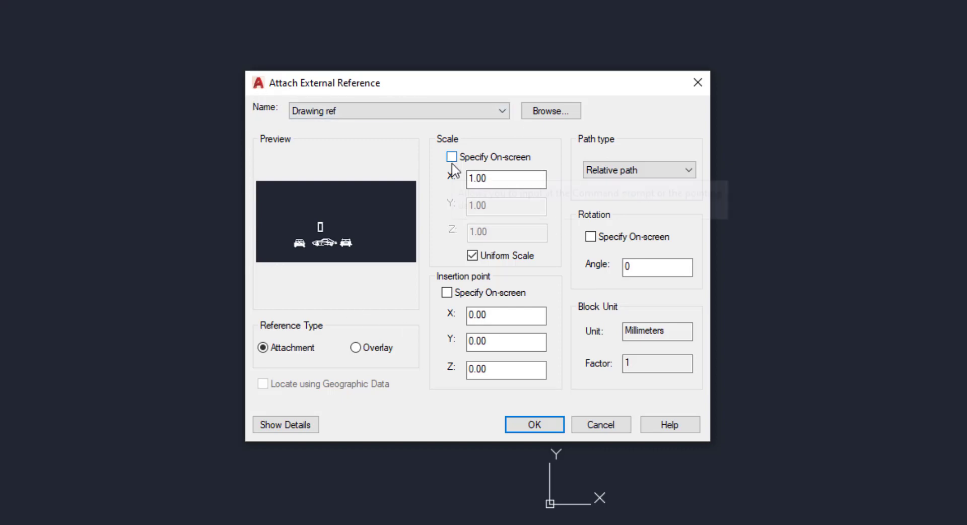
Attach Drawing ref at uniform scale 1.00, inserted at 0,0,0
left_click_drag(477, 90, 330, 95)
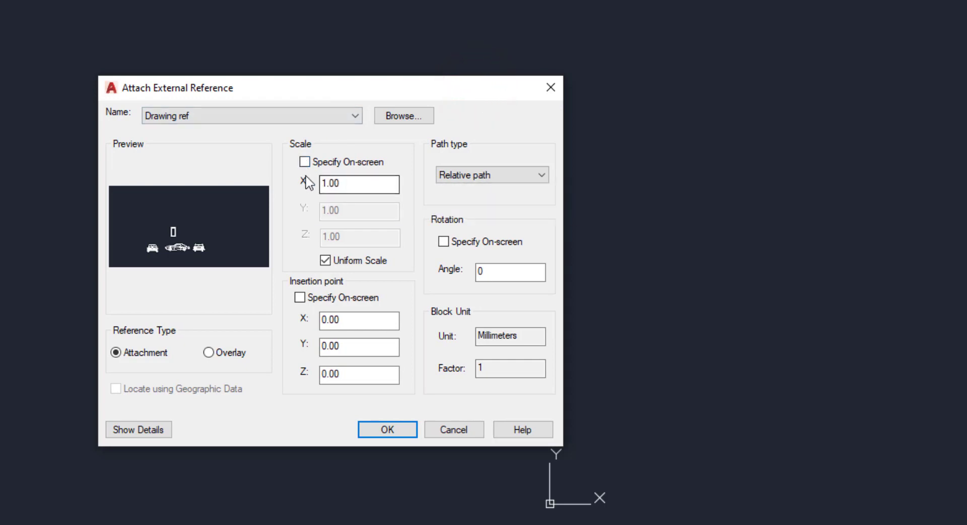
double_click(365, 185)
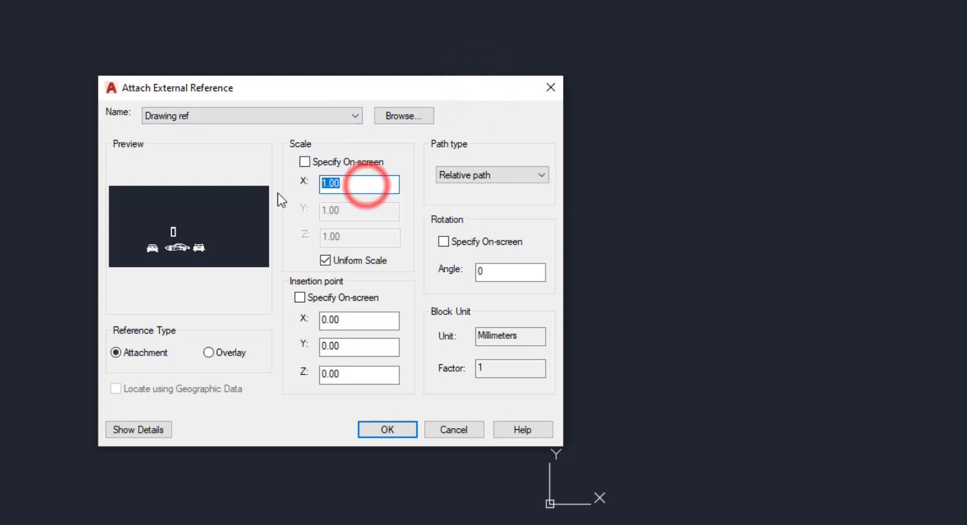
double_click(348, 183)
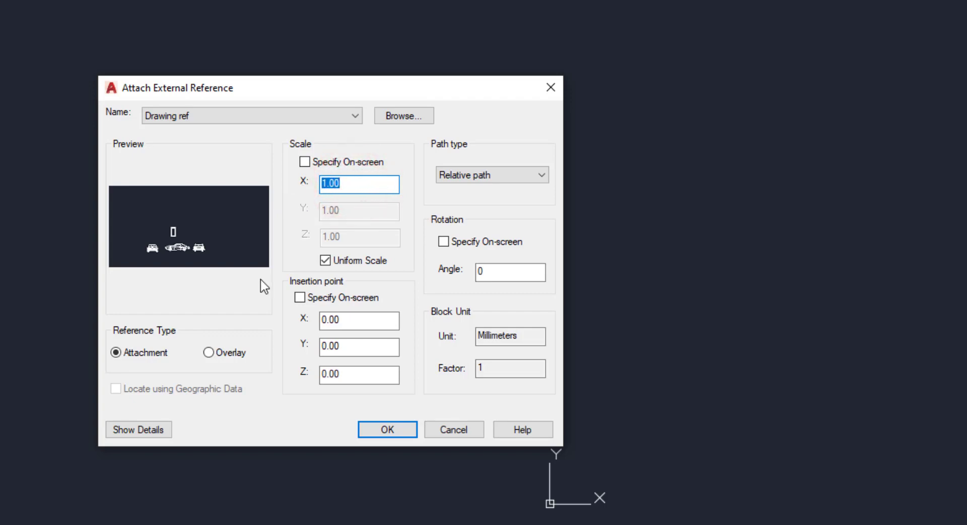
left_click(325, 260)
double_click(328, 211)
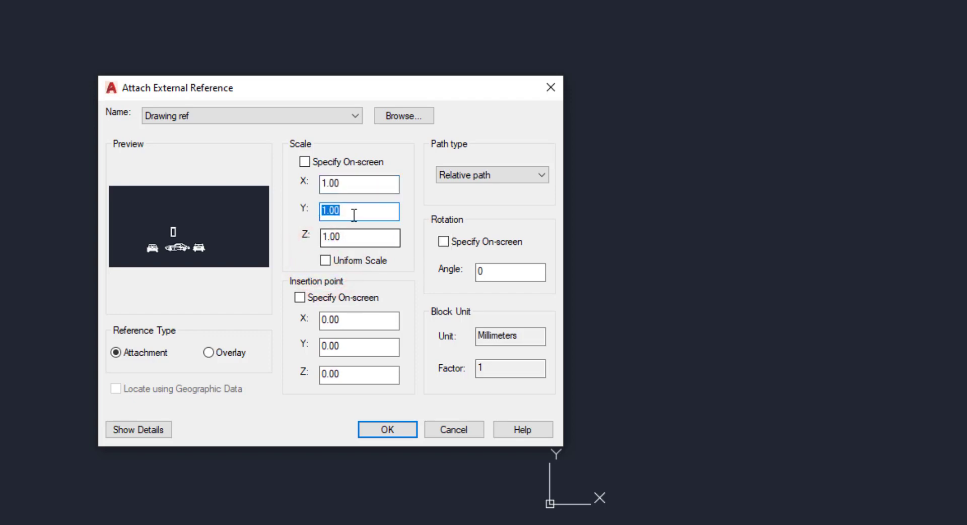
double_click(354, 215)
double_click(375, 182)
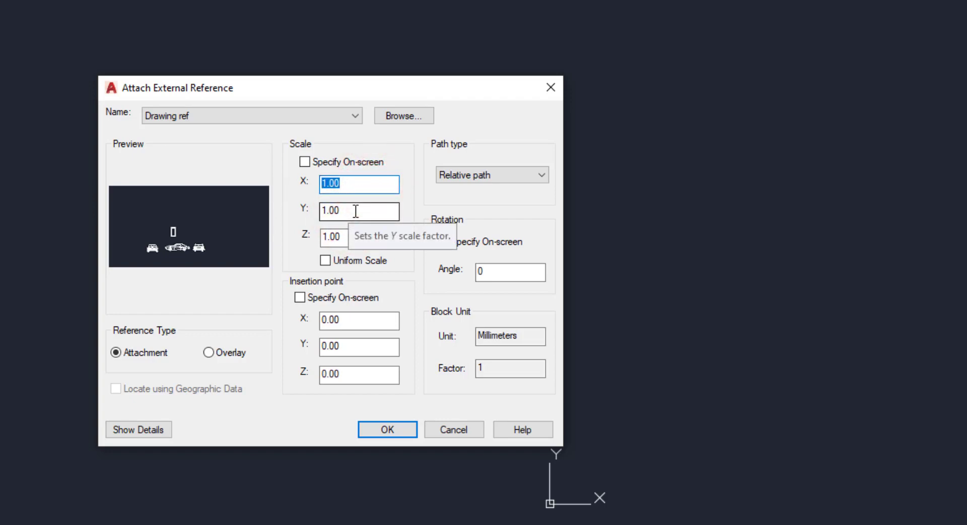
left_click(325, 260)
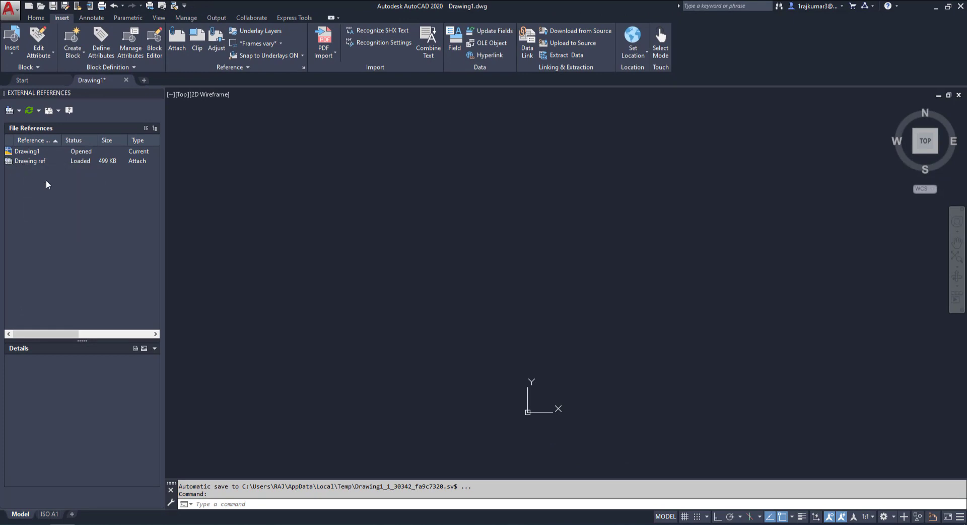
Zoom to the drawing extents with Z, E to show the attached door and cars
type("z")
key("Return")
type("e")
key("Return")
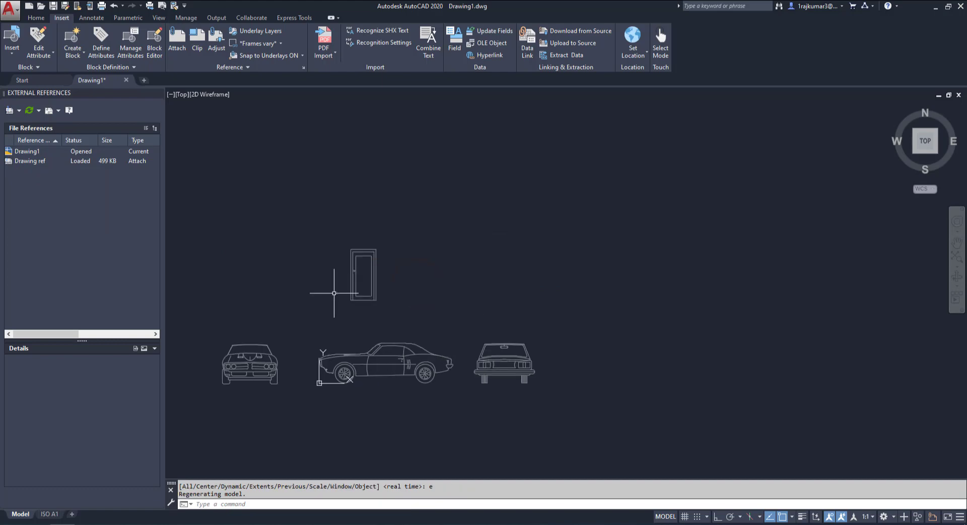
Attach a second Drawing ref copy with non-uniform scale, Y set to 2
left_click(18, 110)
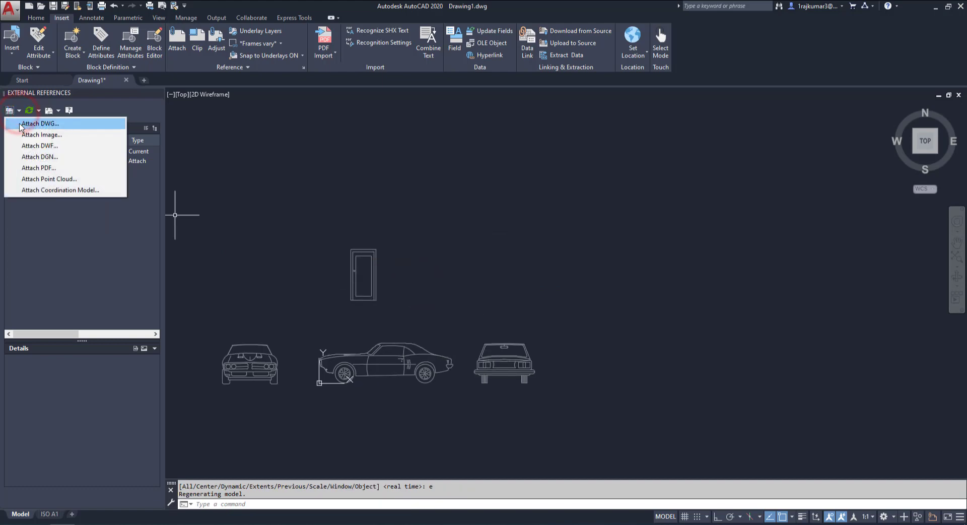
left_click(20, 125)
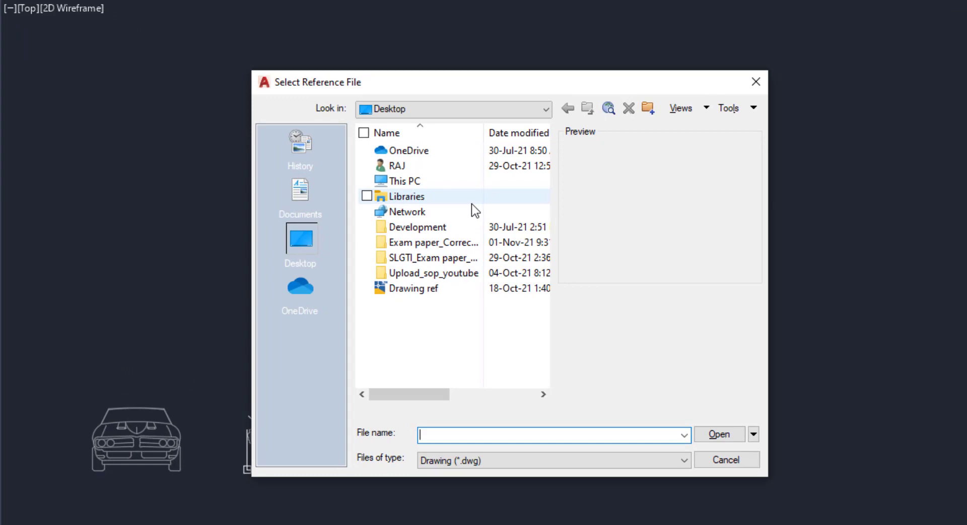
left_click(401, 291)
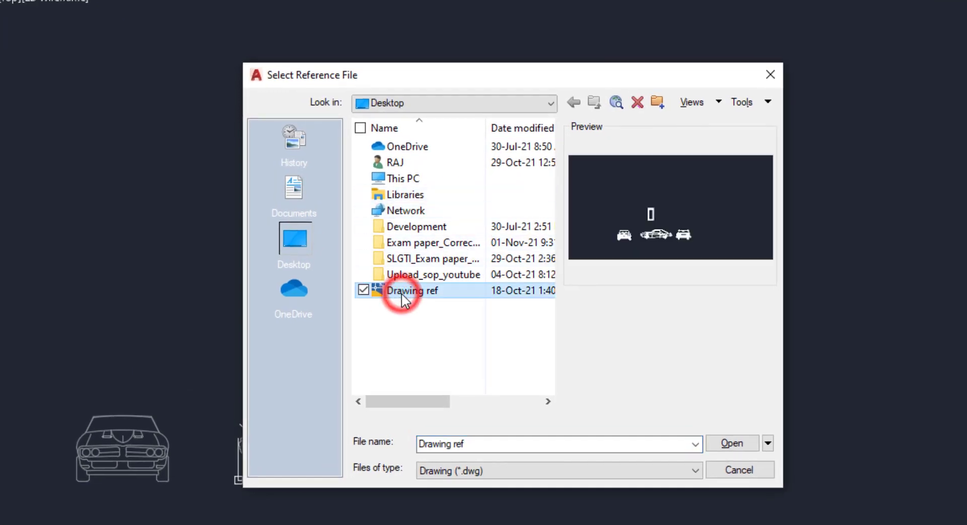
left_click(721, 440)
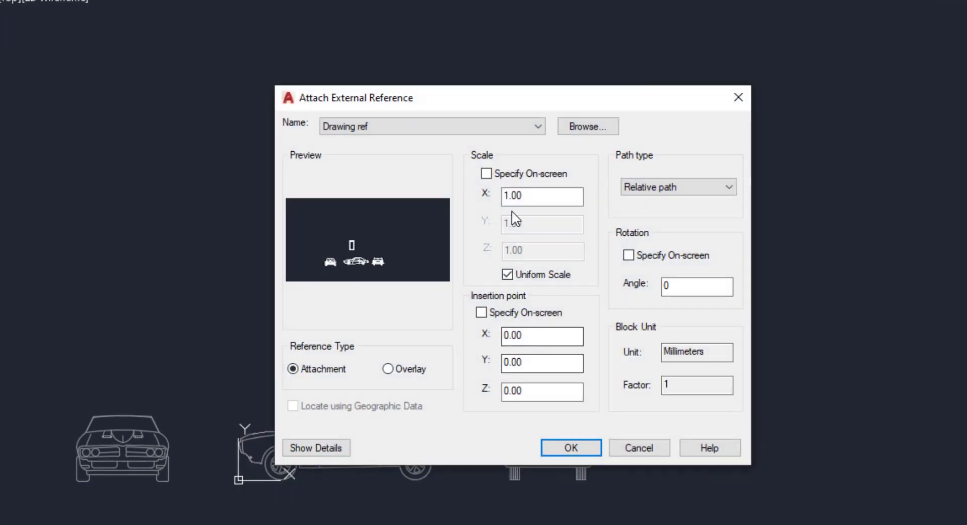
left_click(507, 274)
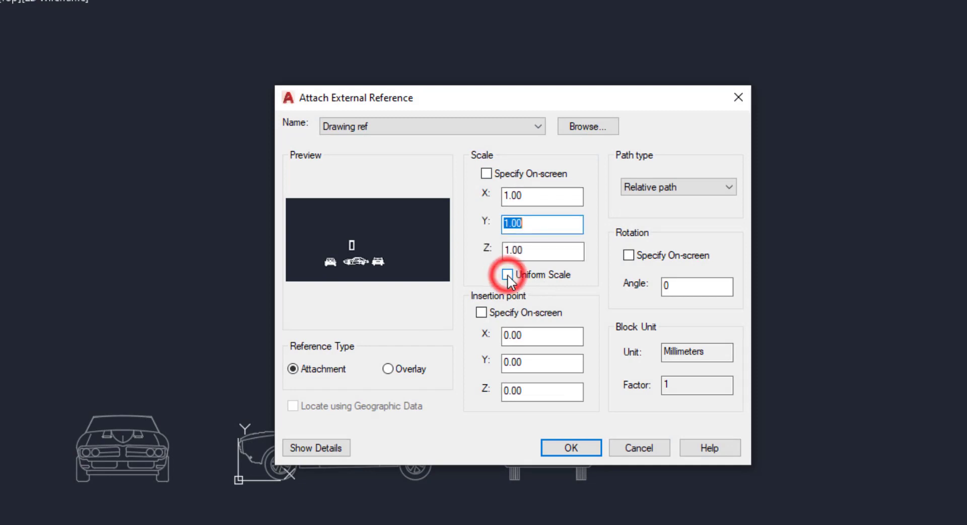
left_click(538, 225)
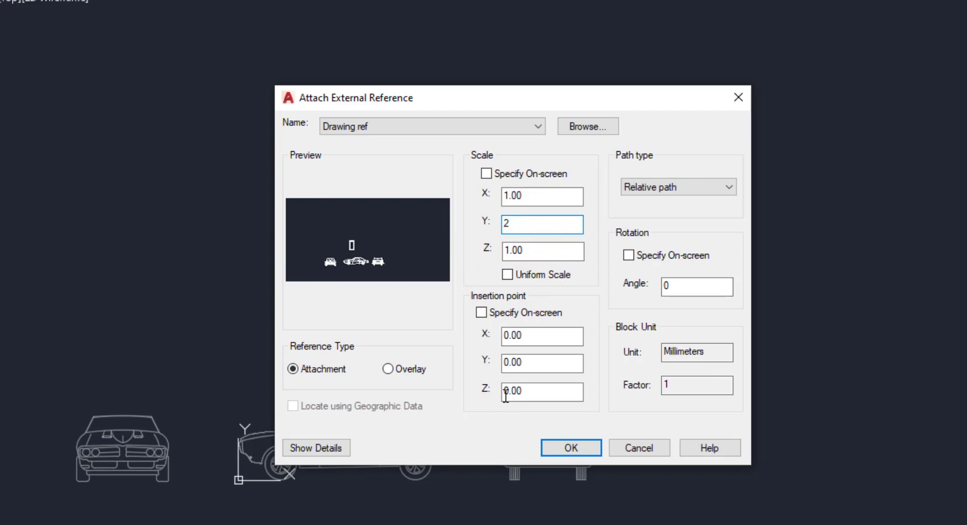
left_click(559, 444)
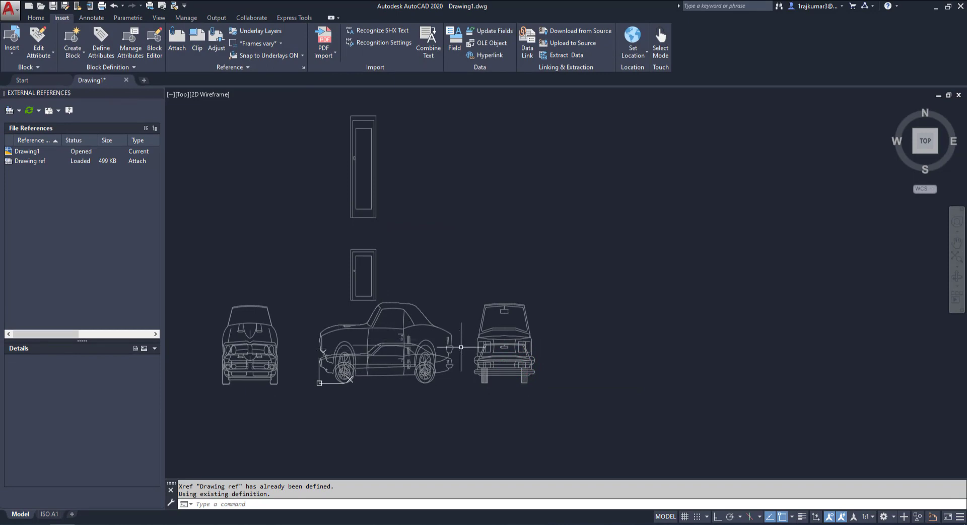
Attach a third Drawing ref copy with X scale 2 and Y scale 4
left_click(10, 110)
left_click(410, 274)
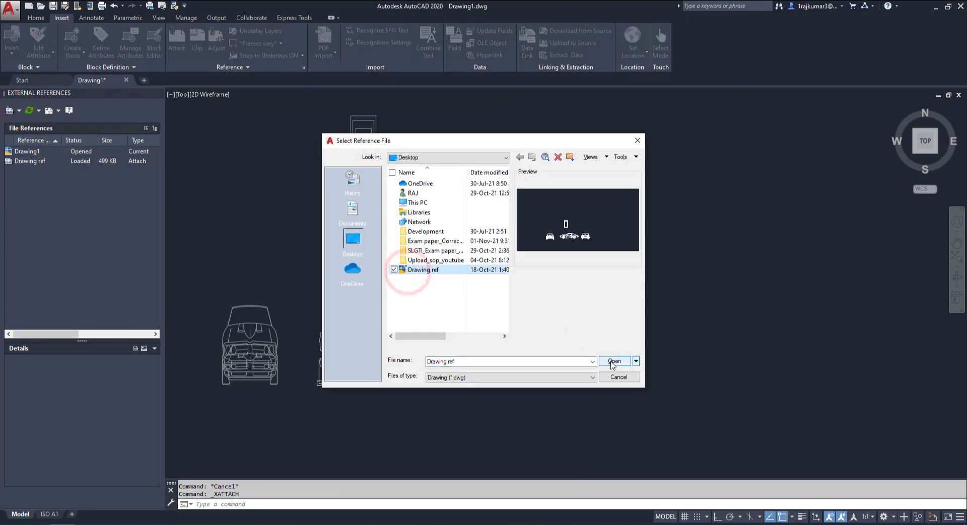
left_click(614, 361)
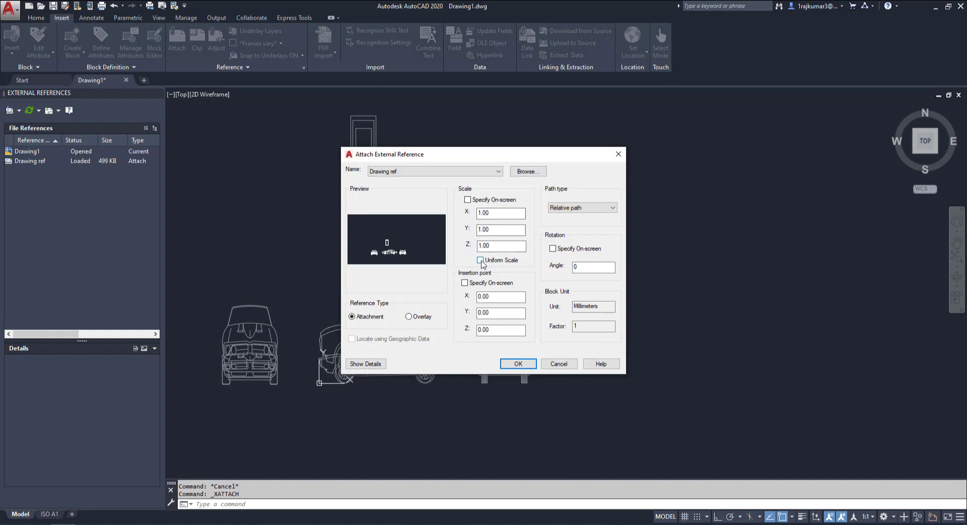
double_click(496, 212)
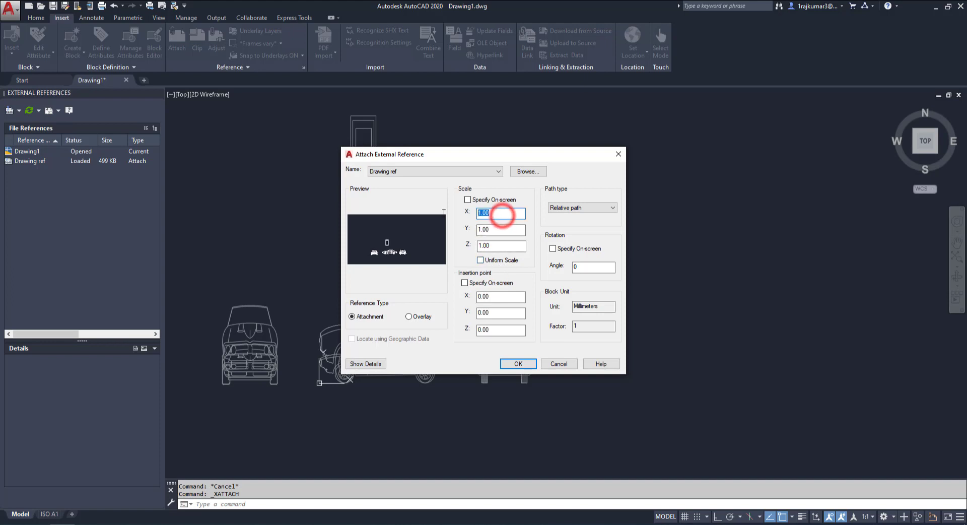
type("2")
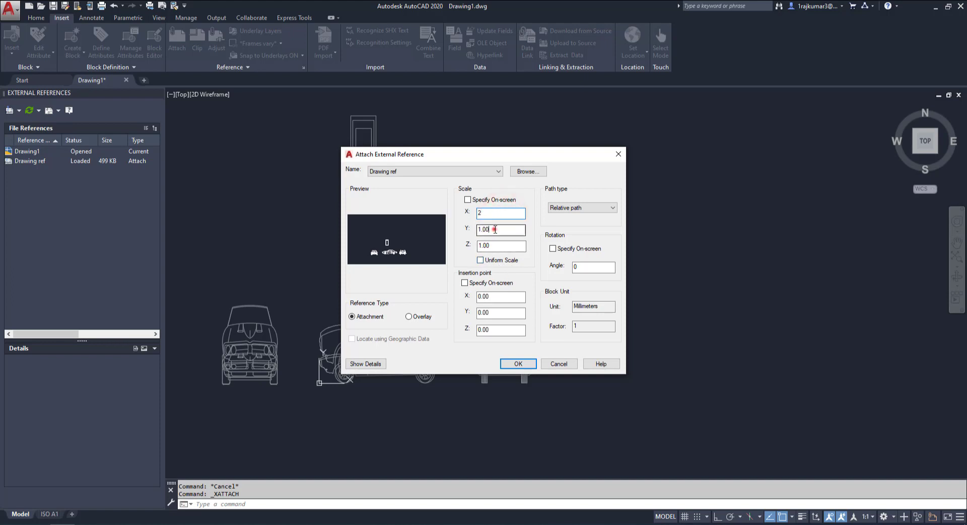
double_click(493, 230)
type("4")
left_click(518, 364)
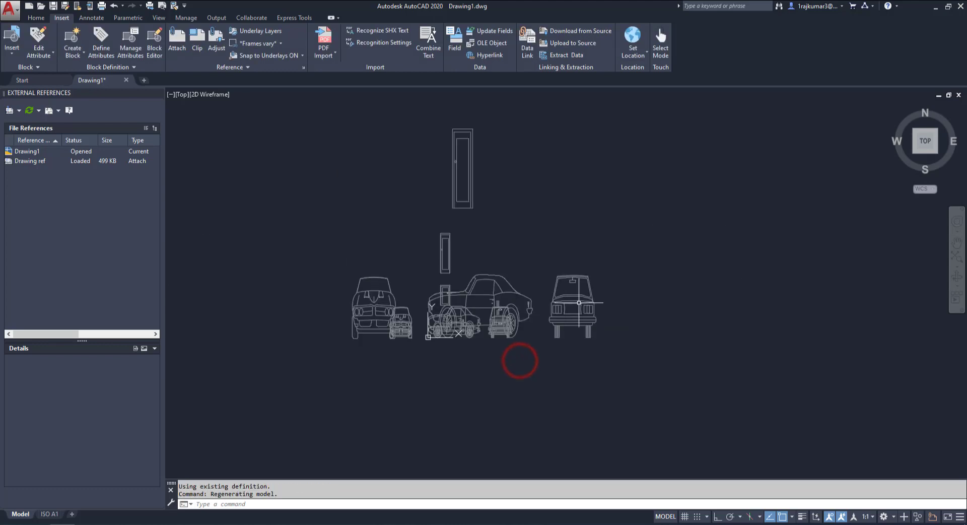
Move the newest Drawing ref copy with Ortho on so it no longer overlaps the others
scroll(541, 333, "up", 5)
scroll(388, 338, "down", 3)
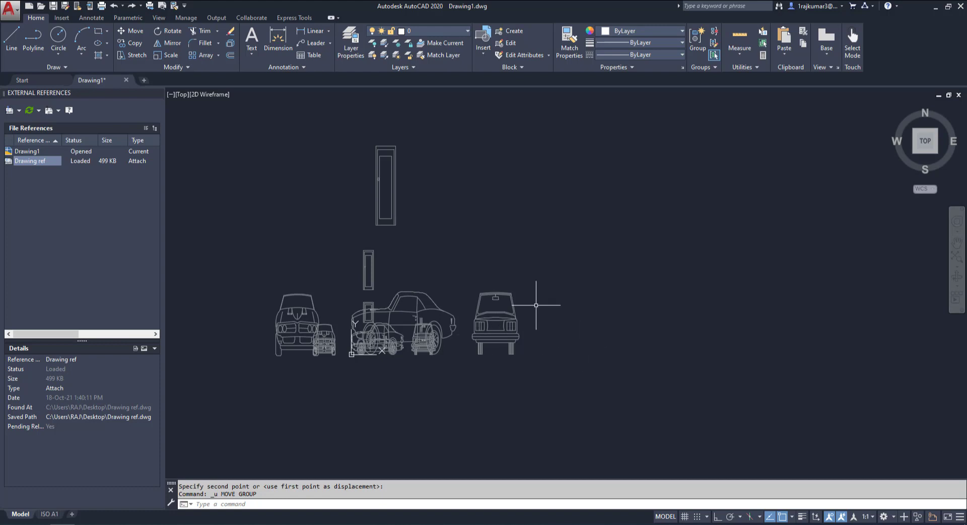
scroll(536, 304, "down", 4)
scroll(525, 283, "up", 2)
left_click(526, 286)
left_click(501, 356)
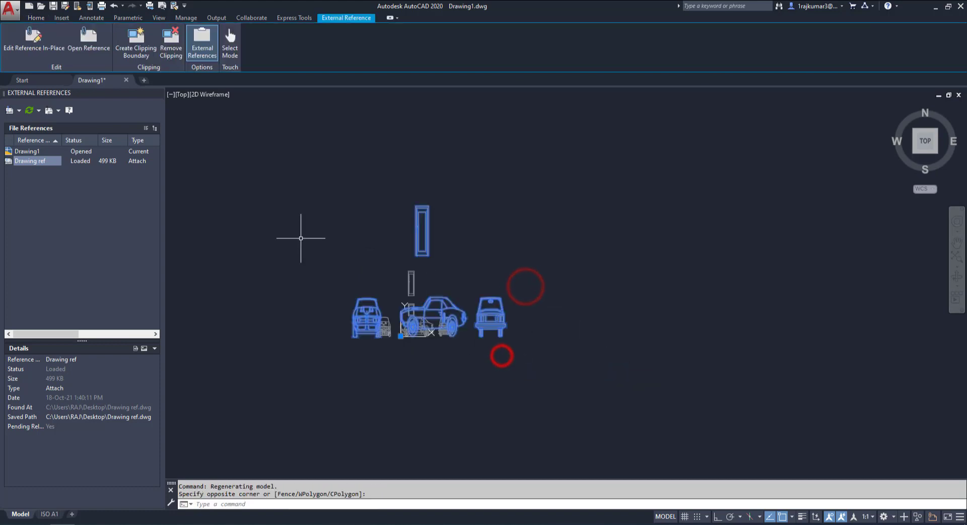
left_click(36, 17)
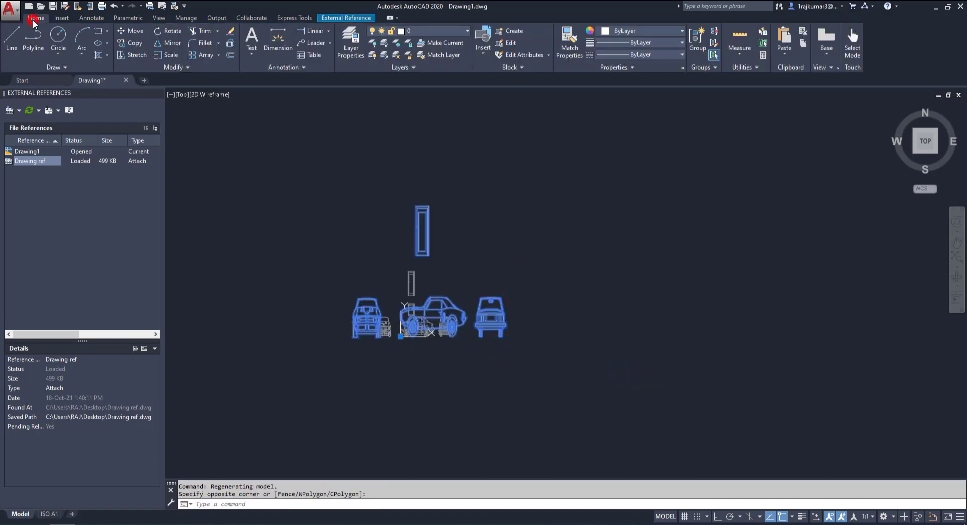
left_click(126, 31)
left_click(717, 516)
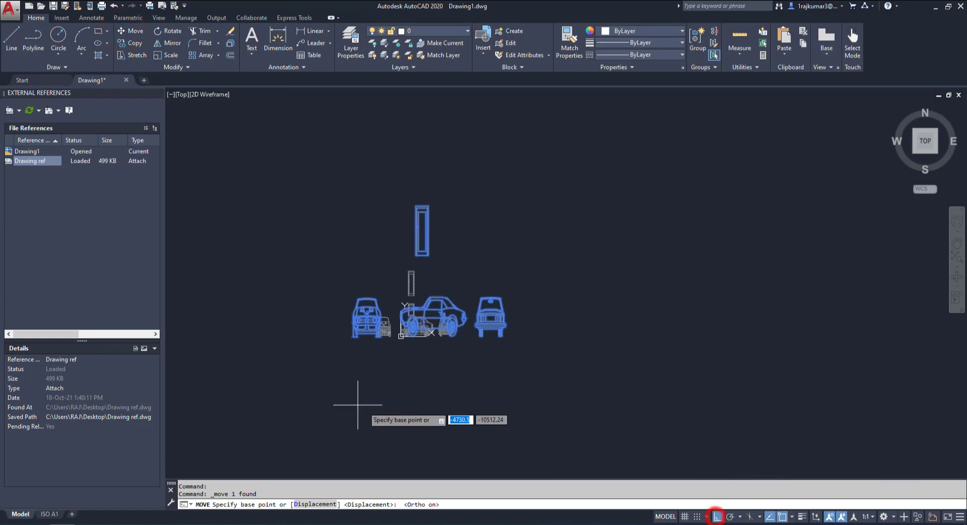
left_click(341, 397)
scroll(566, 395, "down", 1)
left_click(439, 262)
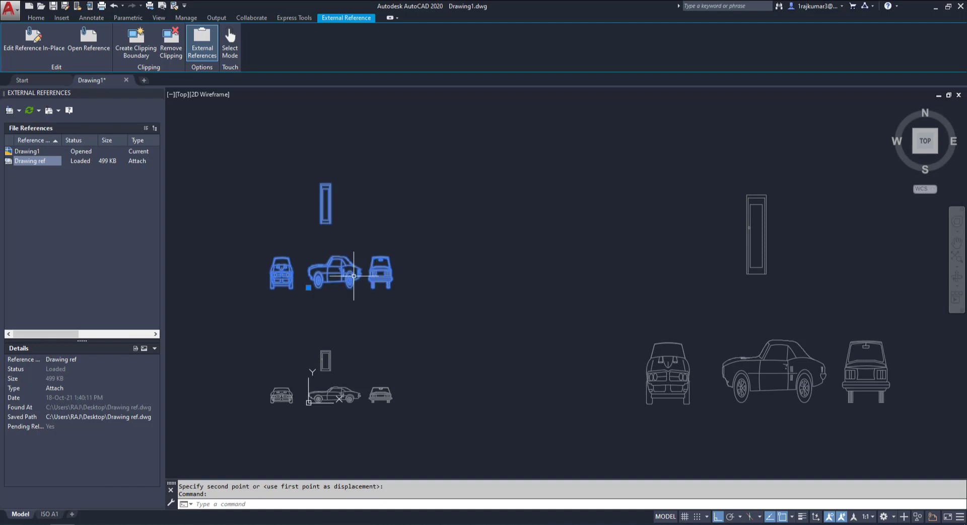
right_click(353, 276)
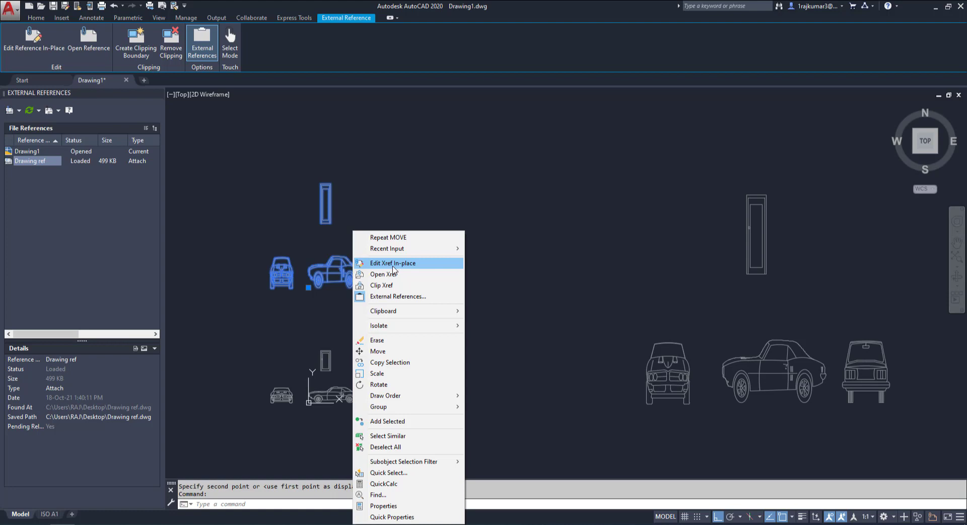
left_click(393, 264)
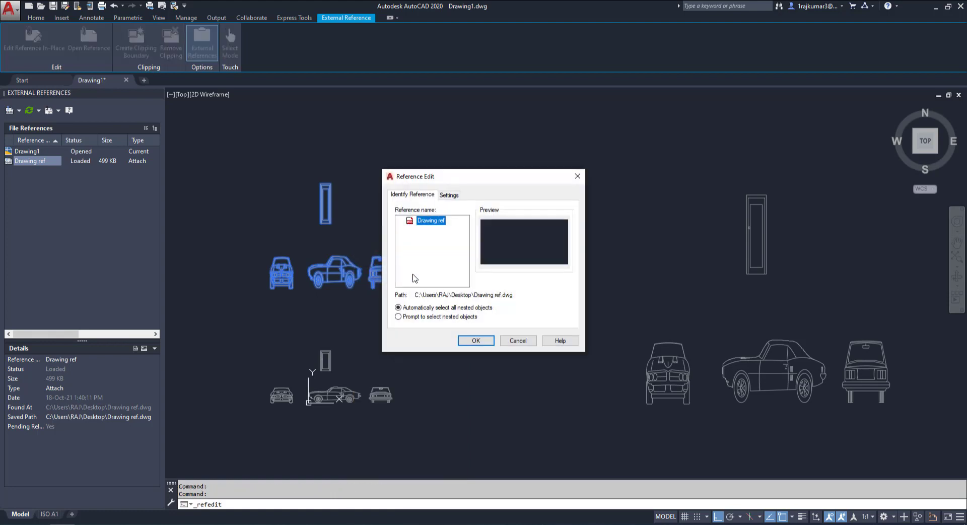
left_click(476, 341)
left_click(379, 271)
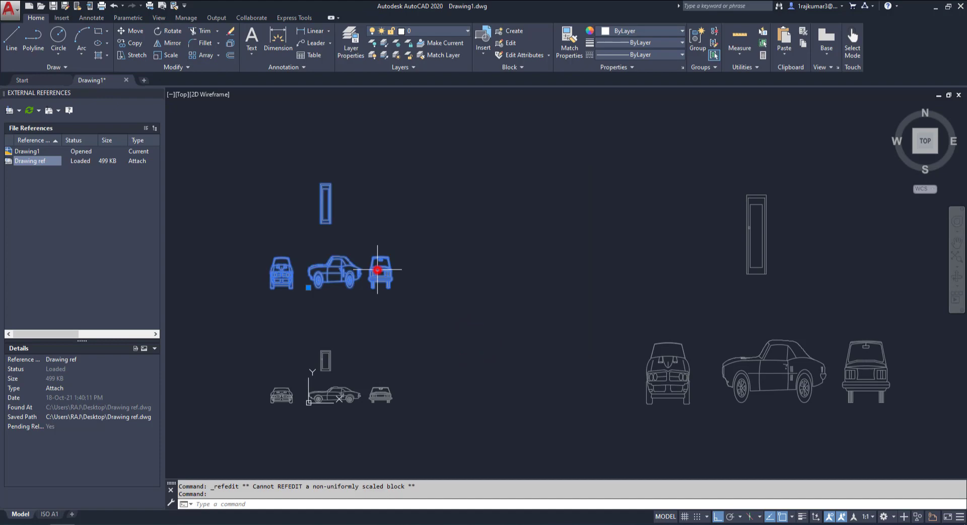
left_click(35, 18)
left_click(201, 31)
scroll(351, 263, "up", 6)
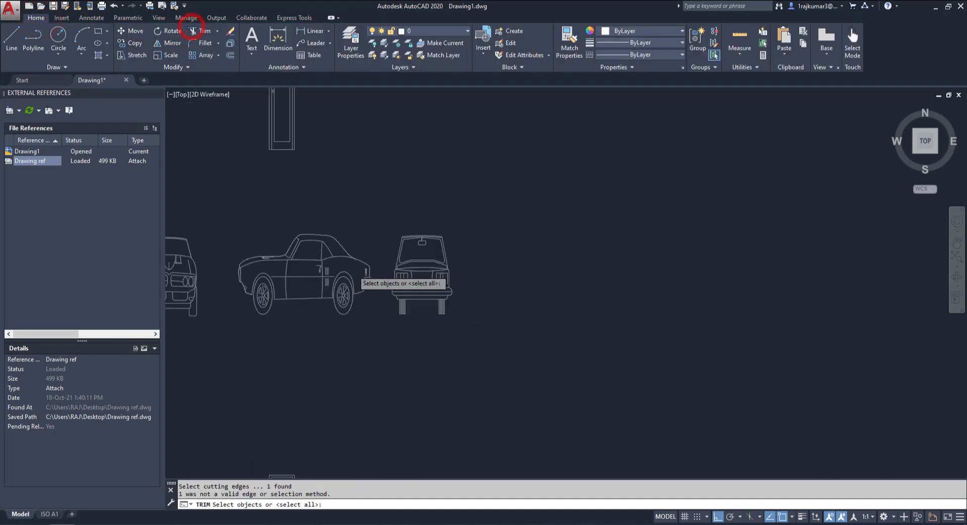
left_click(541, 255)
right_click(529, 245)
left_click(471, 277)
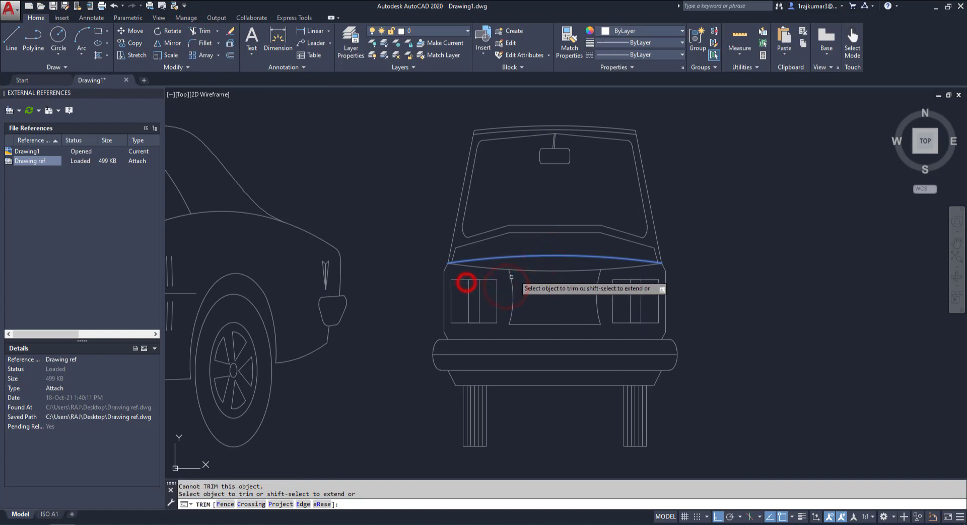
left_click(529, 268)
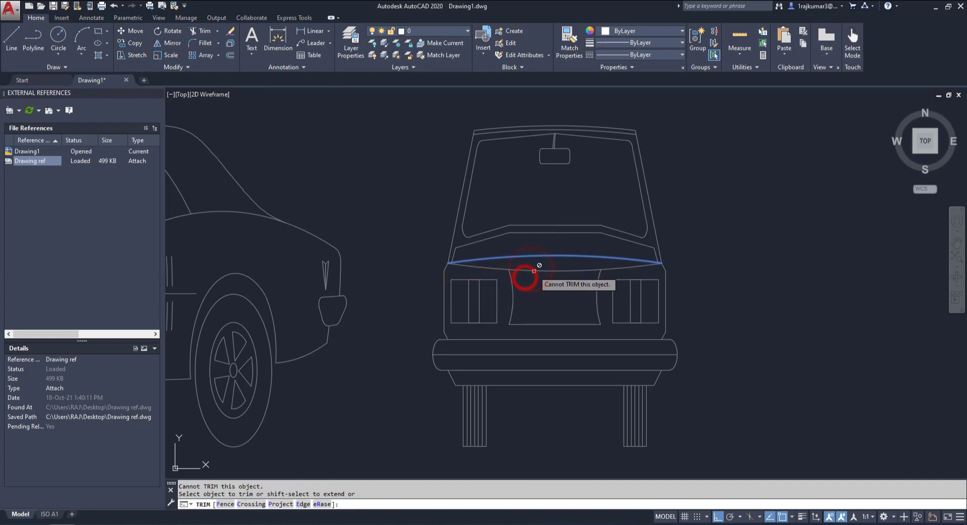
scroll(539, 257, "down", 7)
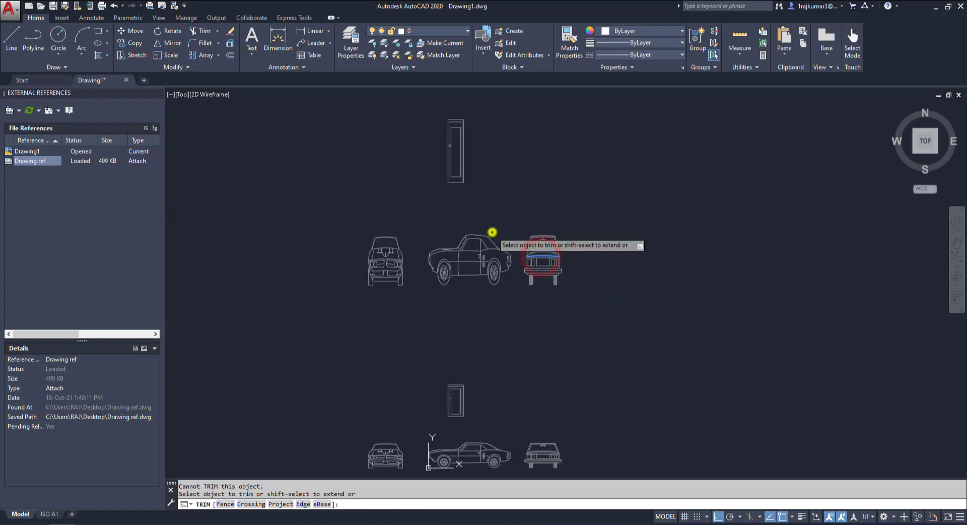
right_click(492, 232)
left_click(522, 242)
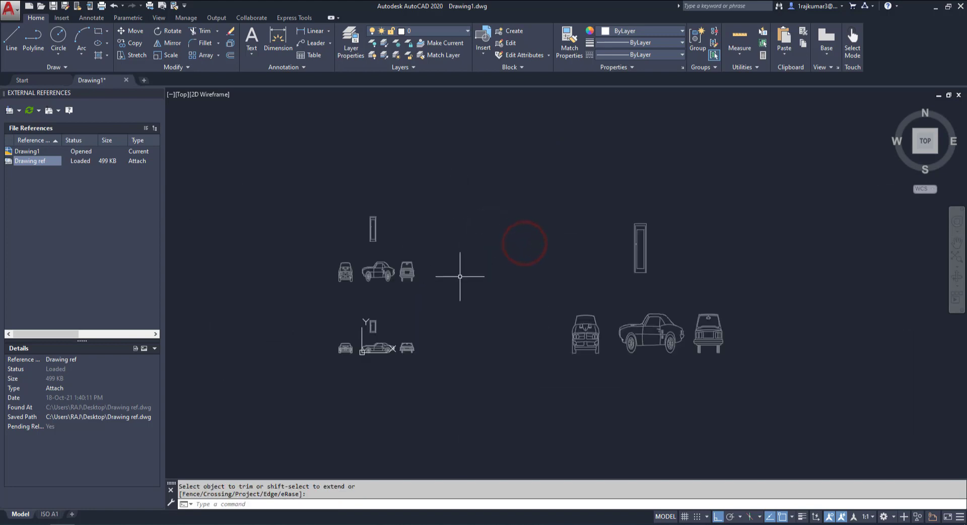
scroll(460, 276, "up", 3)
scroll(448, 277, "down", 3)
scroll(675, 333, "up", 3)
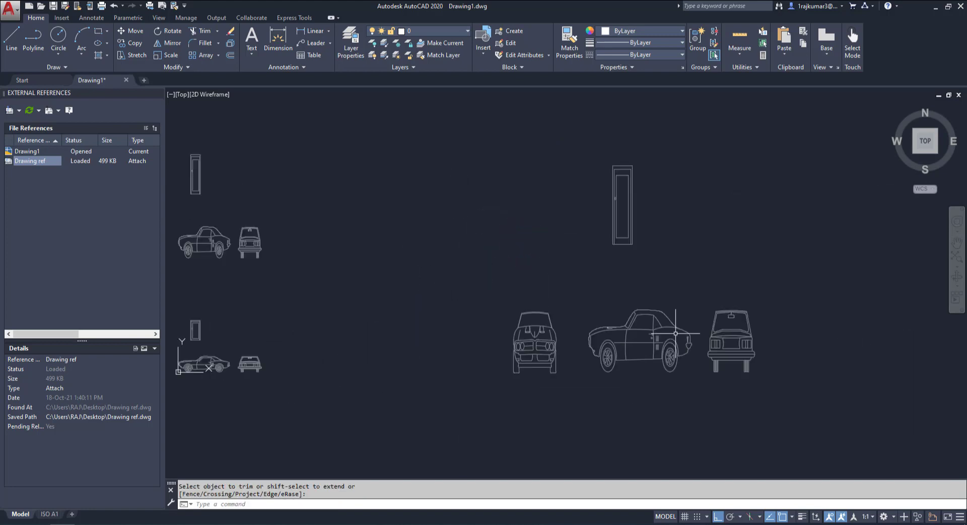
middle_click_drag(460, 339, 553, 340)
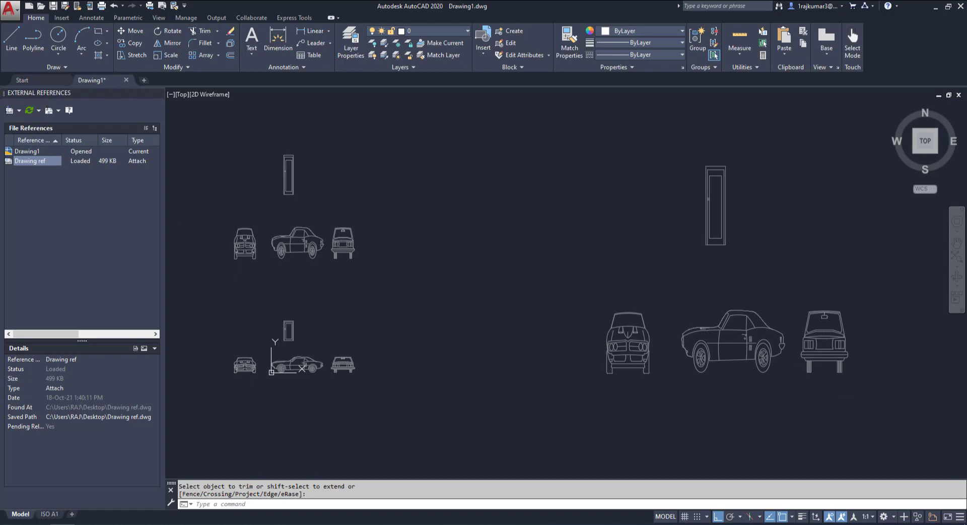
middle_click_drag(341, 327, 351, 334)
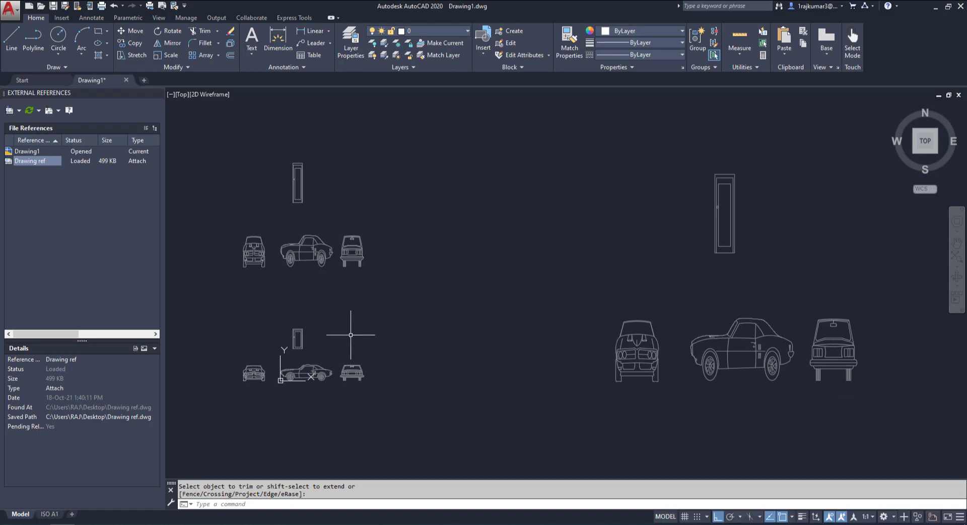
Attach the Capture PNG image at a picked insertion point with default scale 1
left_click(19, 110)
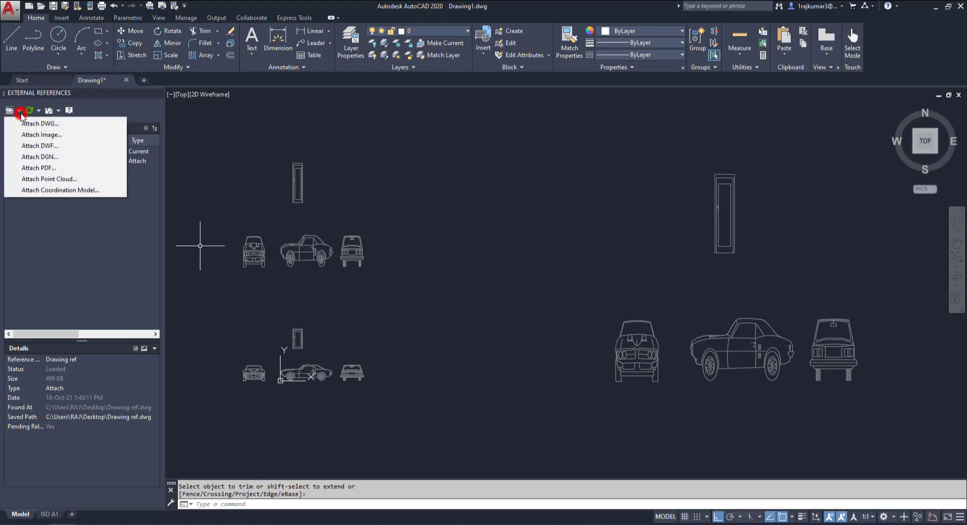
left_click(31, 136)
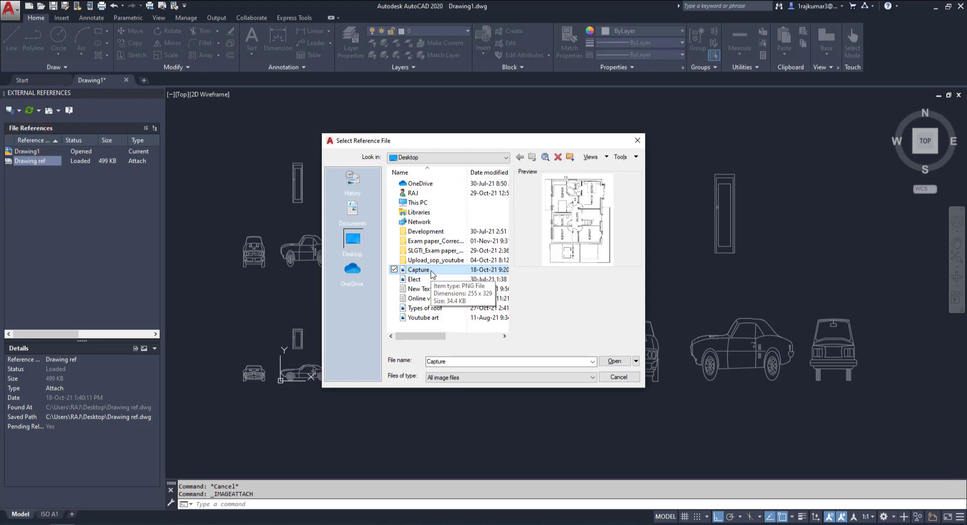
left_click(614, 361)
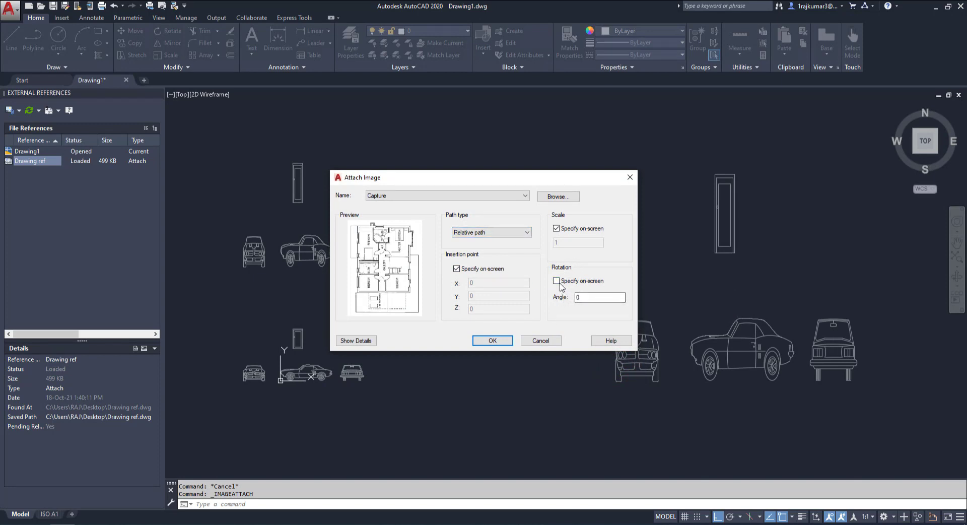
left_click(556, 281)
left_click(556, 281)
double_click(596, 297)
left_click(488, 341)
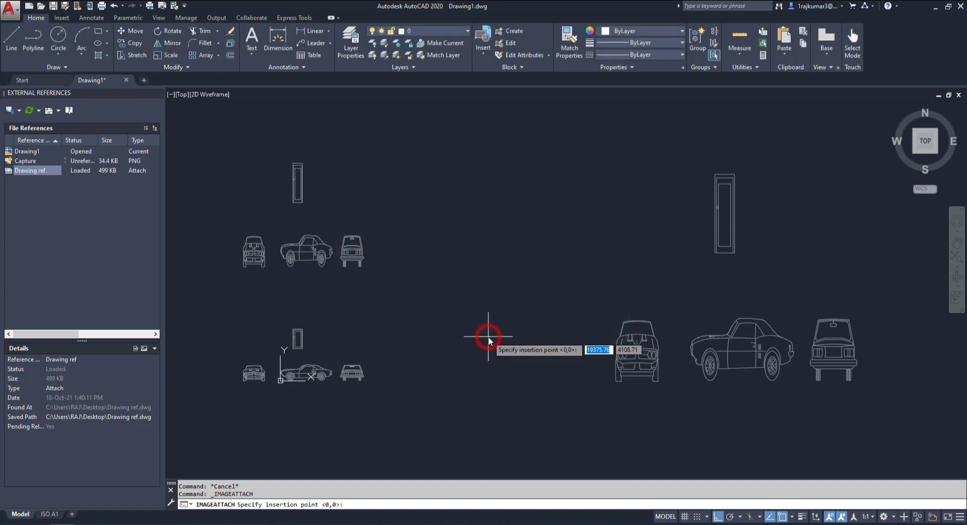
left_click(401, 373)
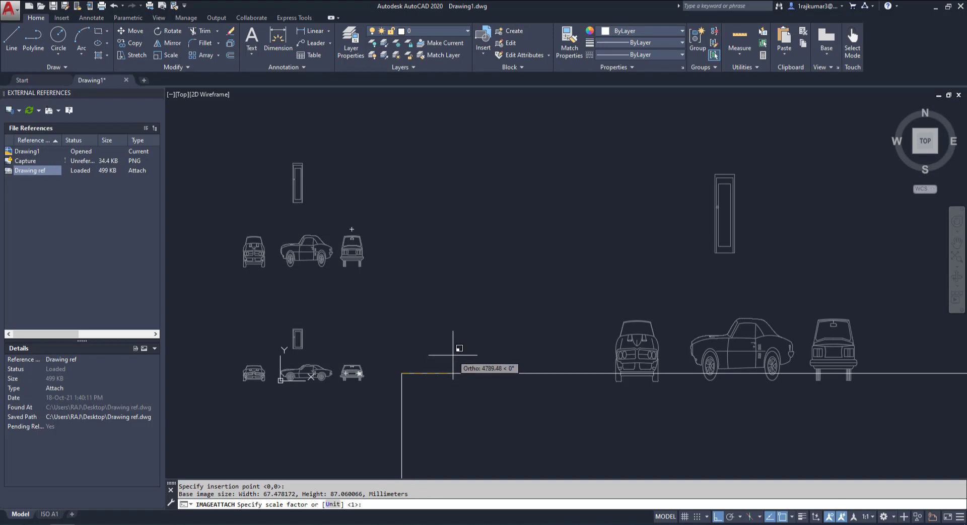
key("Return")
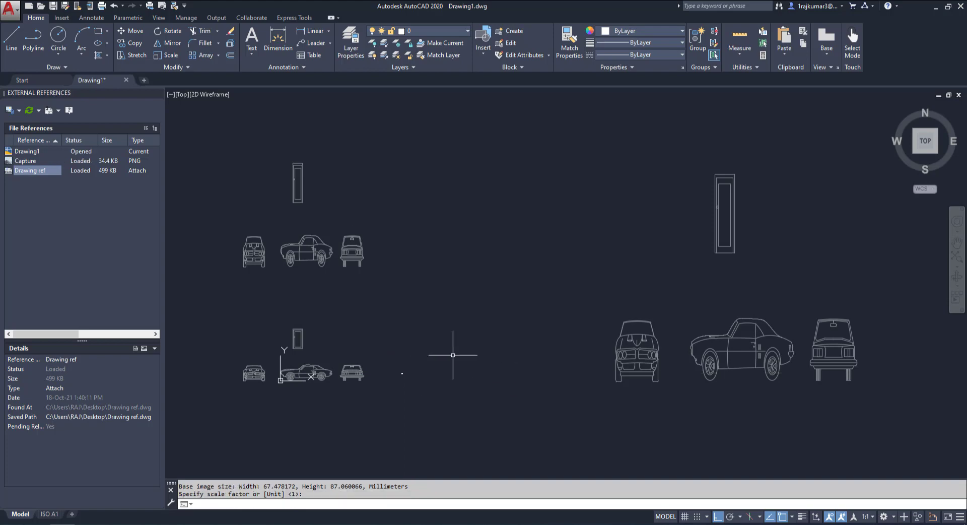
scroll(403, 378, "up", 20)
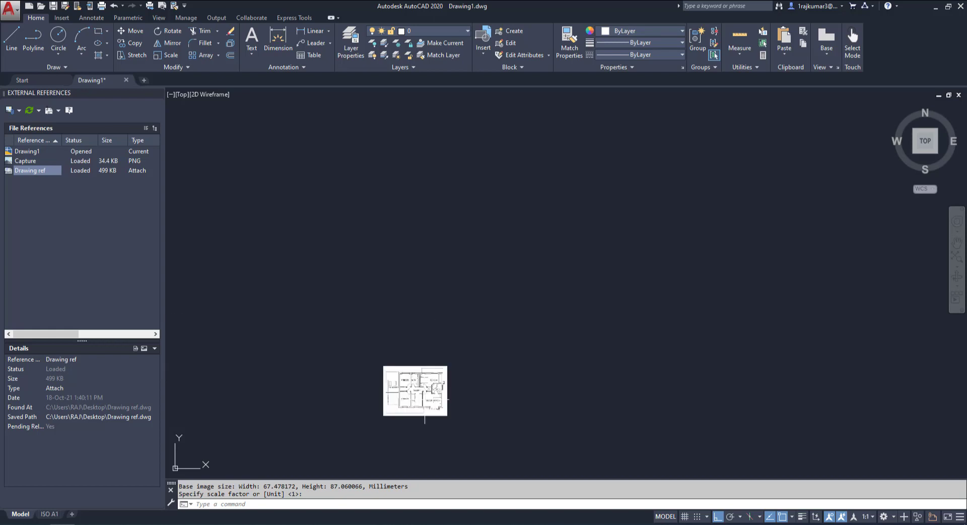
Draw a line along the plan's left wall from its lower-left to top-left corner
middle_click_drag(341, 412, 348, 388)
scroll(457, 382, "up", 3)
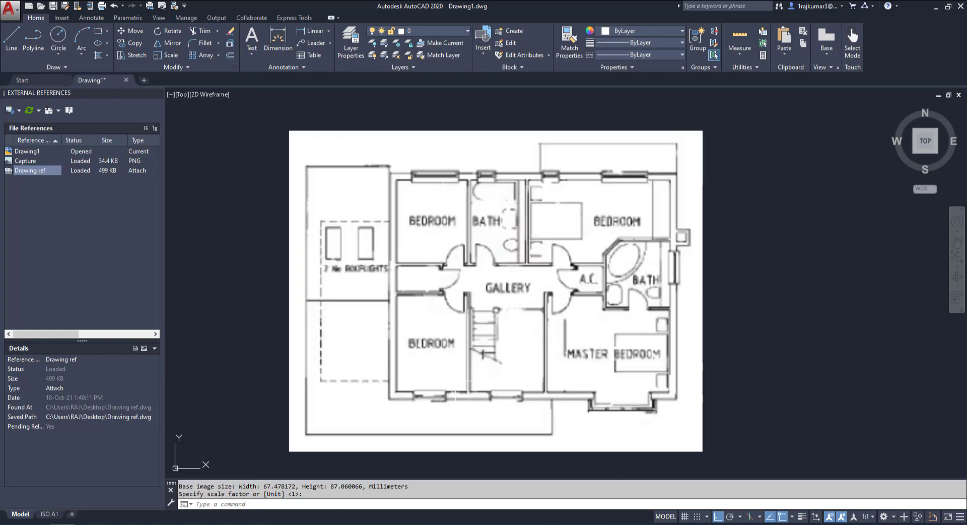
left_click(16, 37)
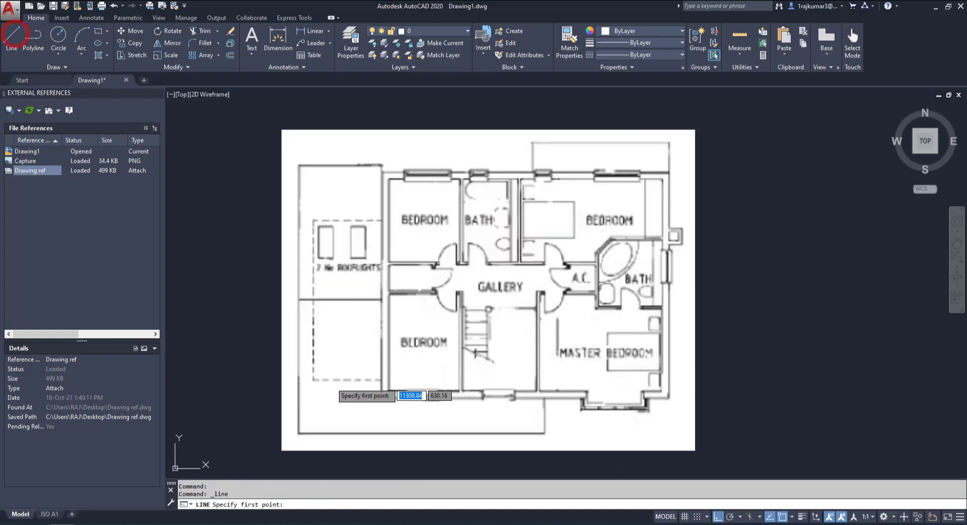
left_click(298, 432)
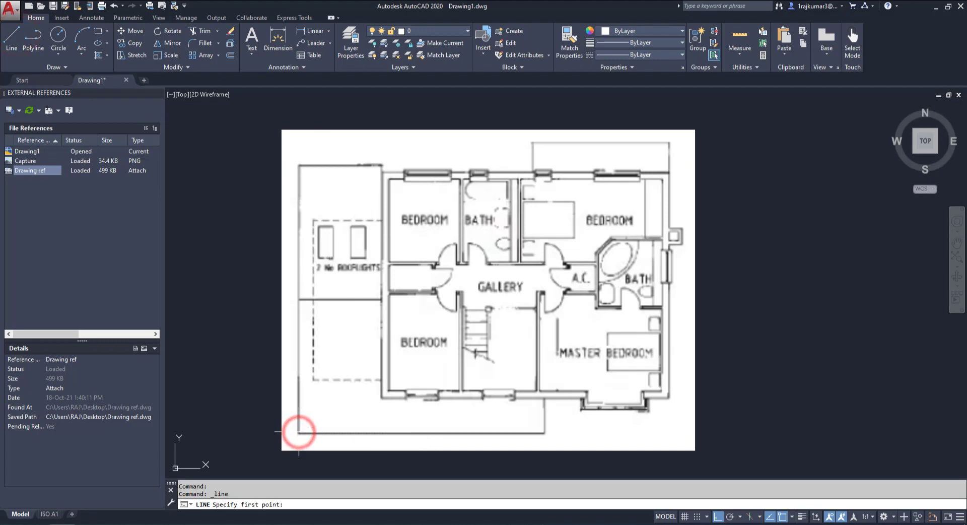
left_click(300, 166)
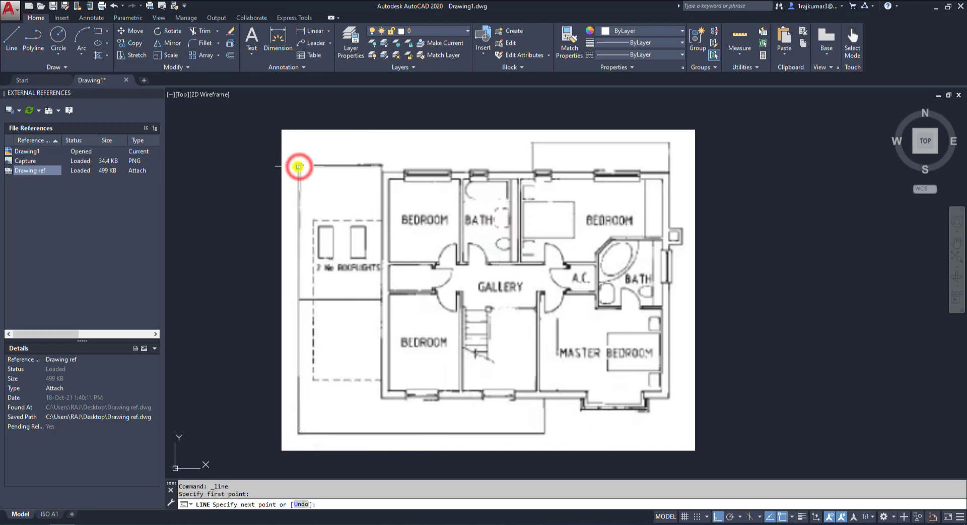
right_click(307, 170)
left_click(331, 182)
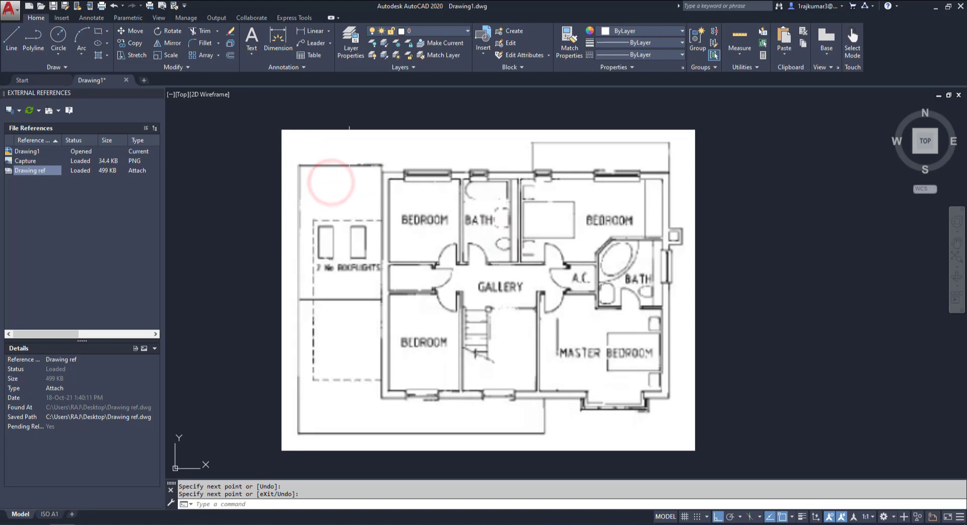
Select the Capture image and set its fade to 70
left_click(378, 131)
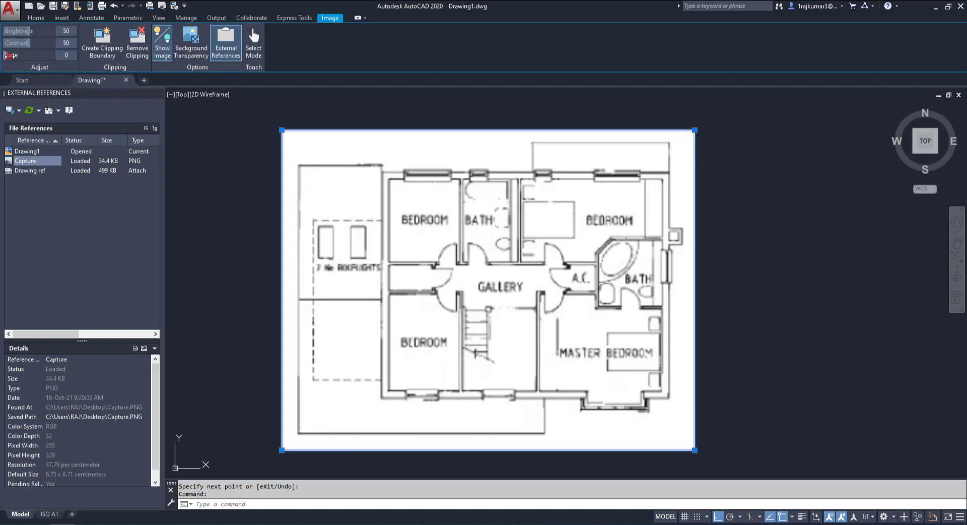
left_click_drag(9, 55, 58, 55)
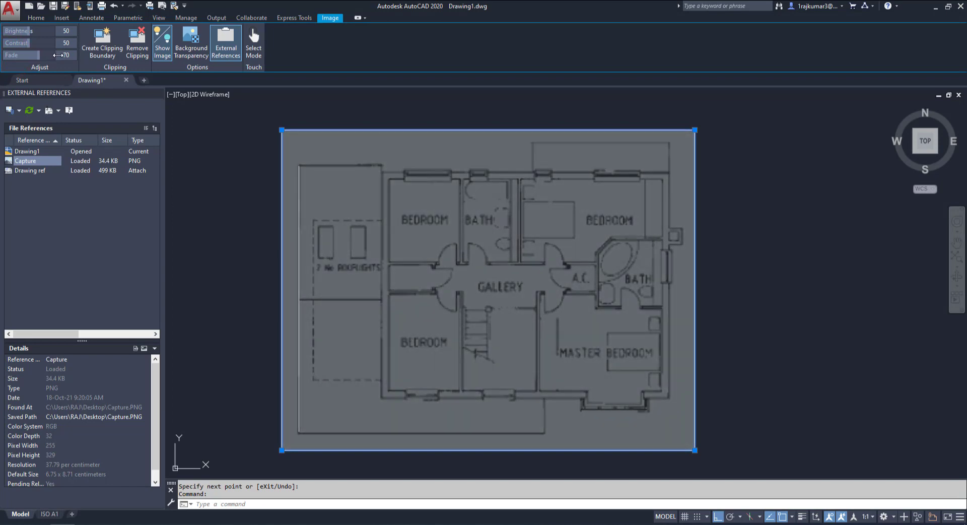
key("Escape")
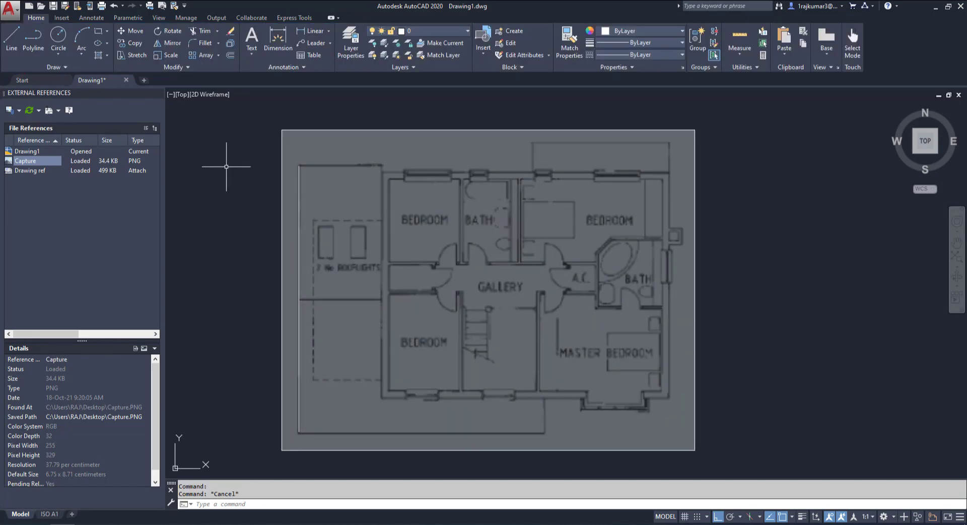
Reselect the Capture image and lower its contrast to 33
left_click(342, 128)
left_click(331, 136)
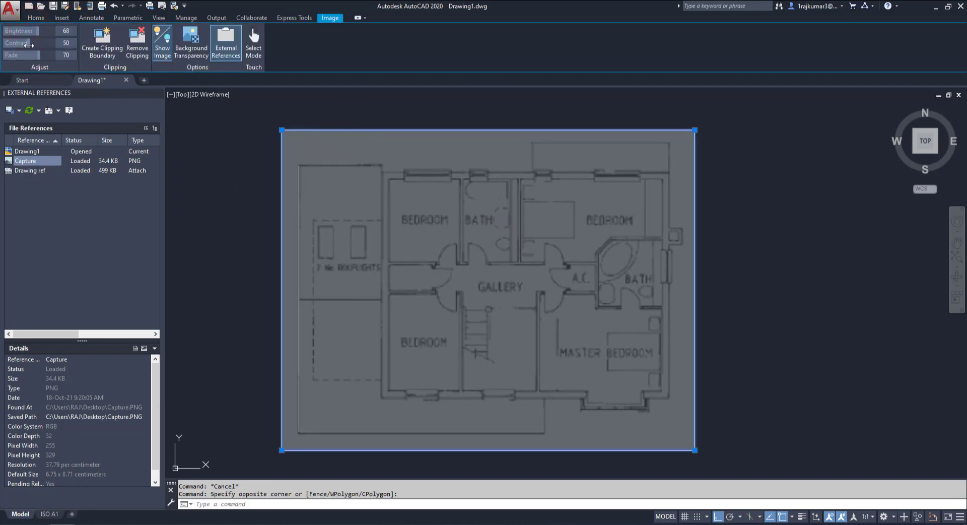
left_click_drag(48, 44, 19, 46)
middle_click_drag(523, 321, 463, 320)
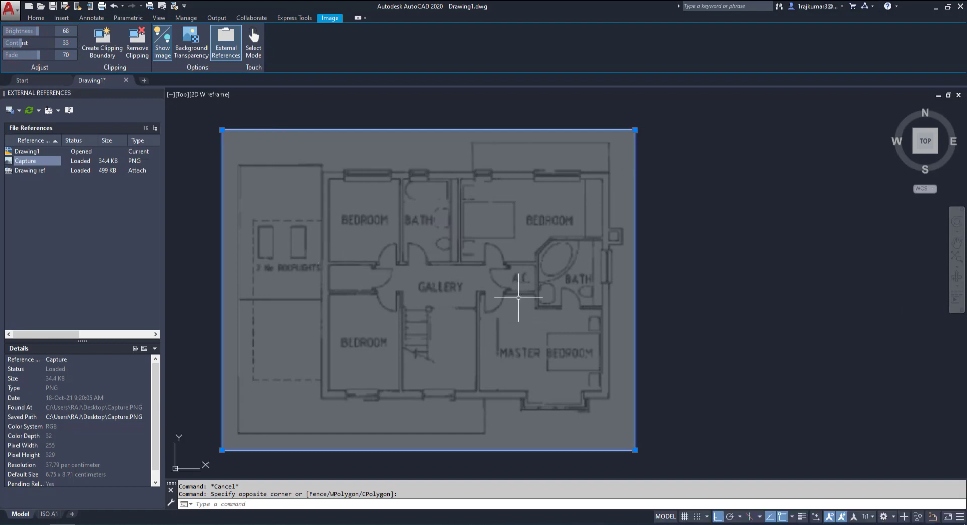
middle_click_drag(526, 302, 519, 303)
middle_click_drag(421, 394, 420, 388)
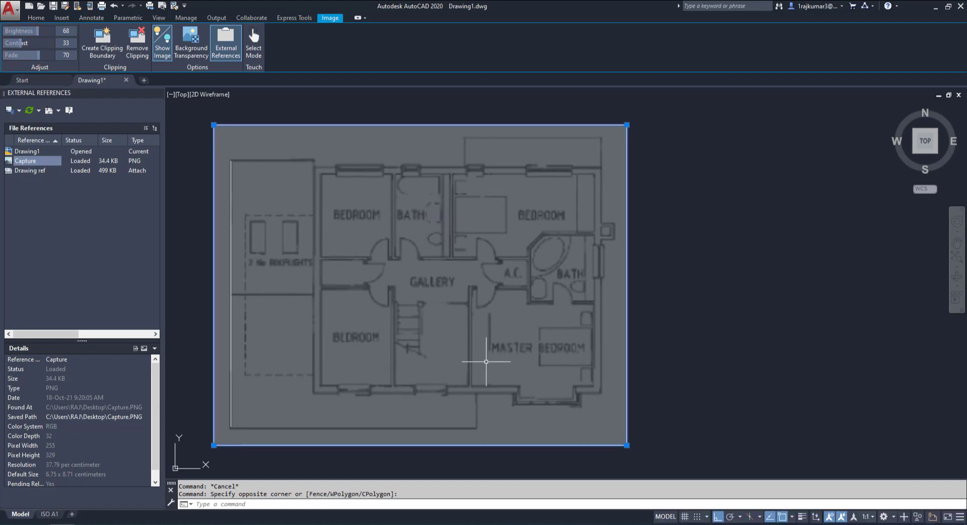
Clip the Capture image to a rectangle over its left part, keeping the two left bedrooms visible
left_click(101, 53)
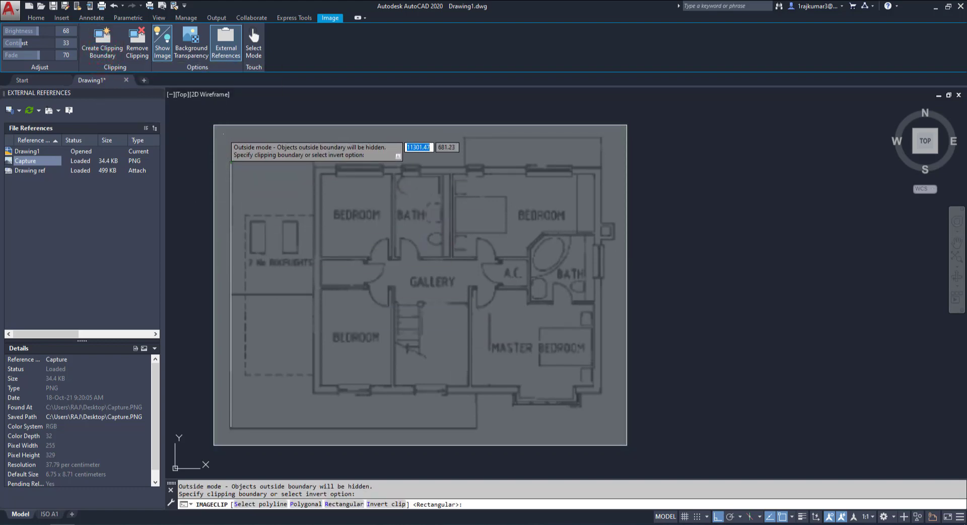
left_click(223, 134)
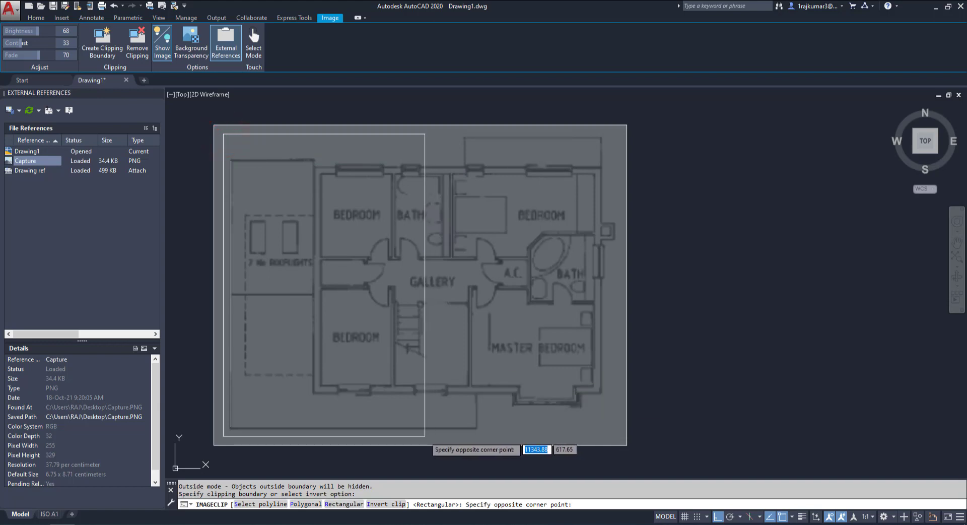
left_click(425, 436)
middle_click_drag(404, 440, 423, 433)
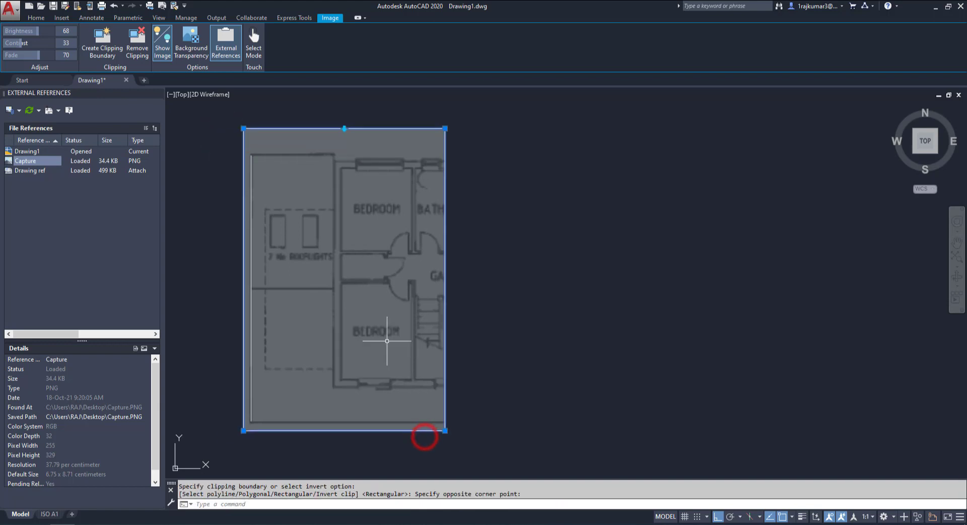
left_click(345, 128)
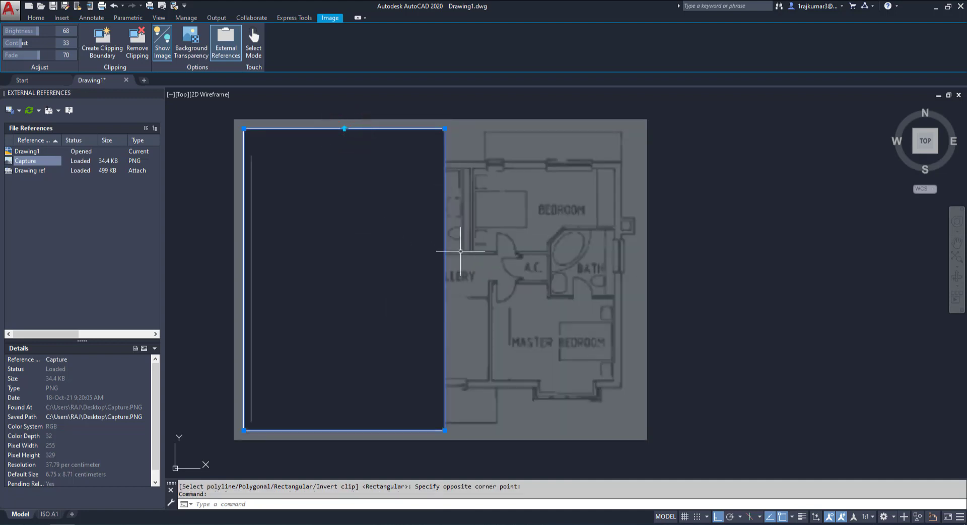
left_click(344, 128)
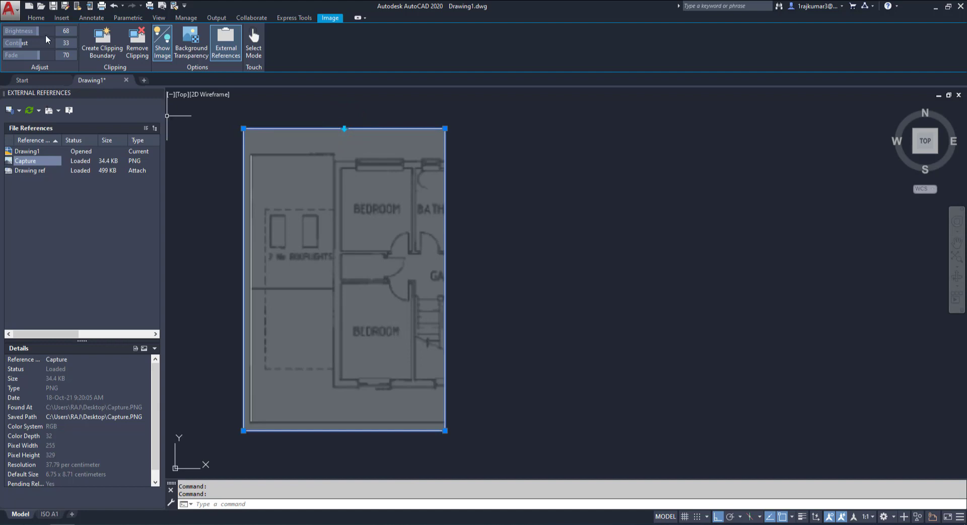
Attach page 2 of the Tutor Marked Assignment 04 PDF as an underlay
left_click(20, 111)
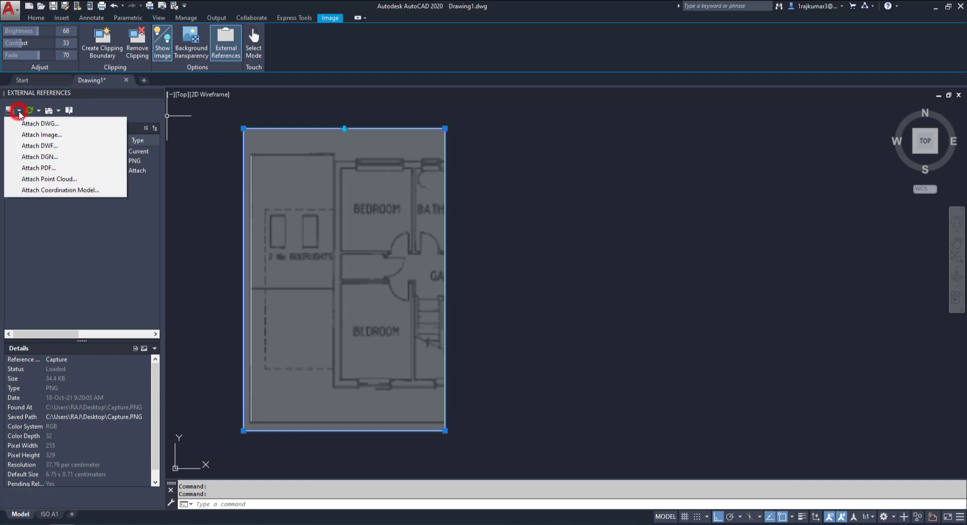
left_click(29, 169)
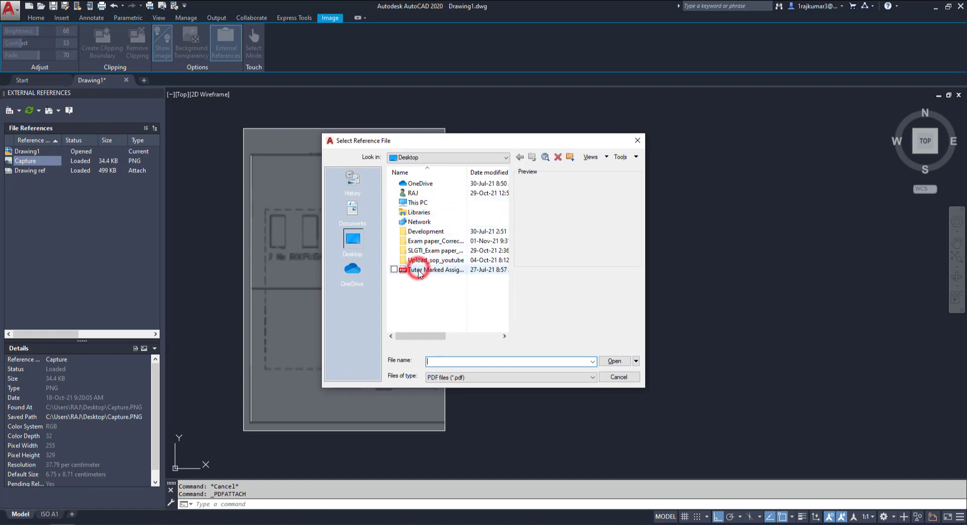
left_click(609, 361)
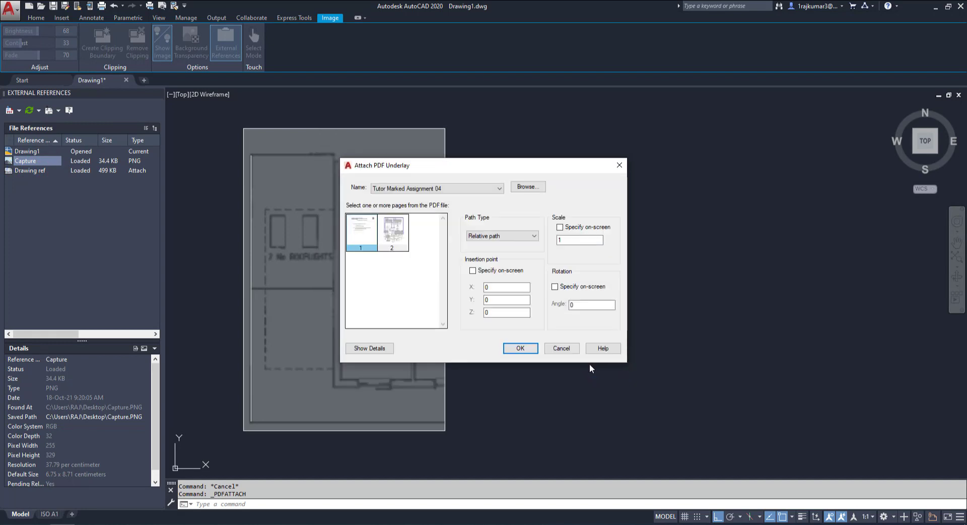
left_click(395, 234)
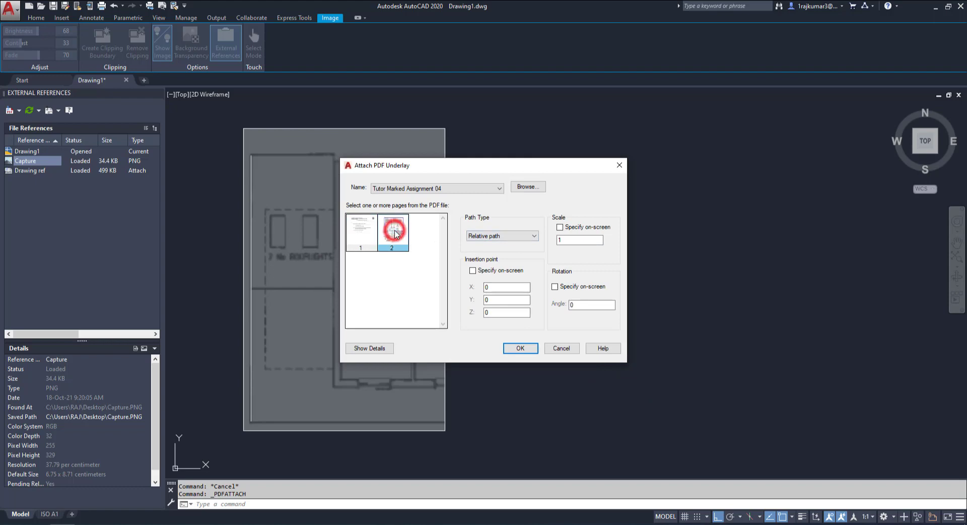
left_click(520, 348)
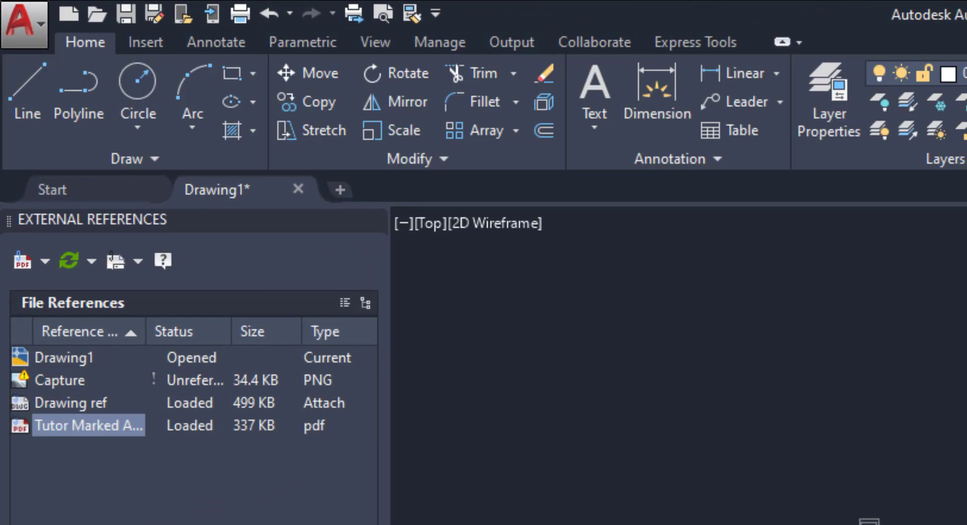
Review the details of the Capture, Drawing ref and newly attached PDF references
left_click(60, 384)
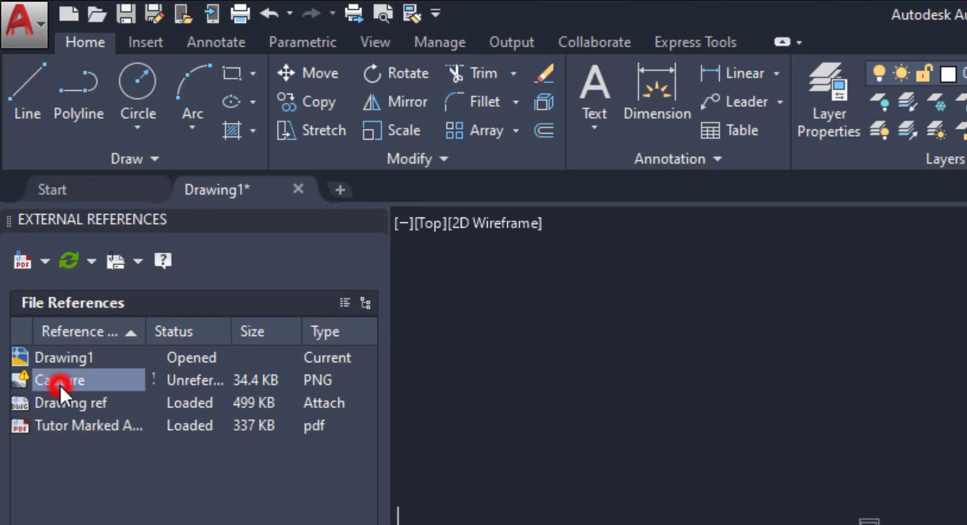
left_click(61, 404)
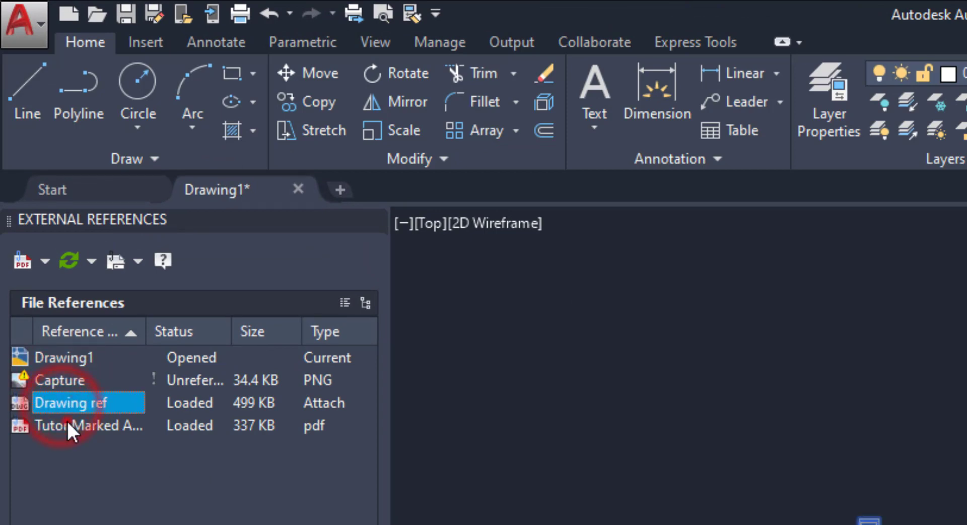
left_click(65, 424)
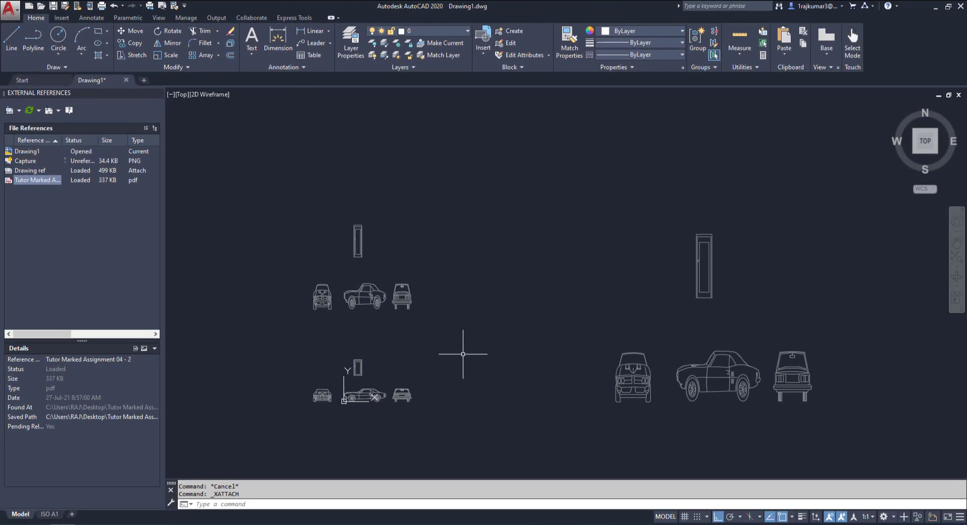